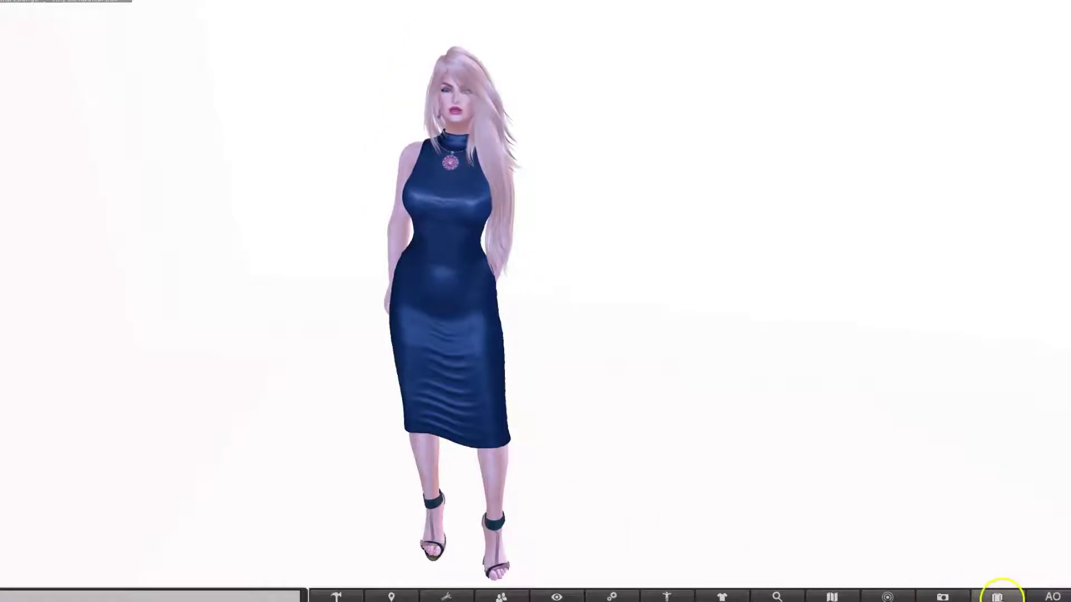
Open the inventory and add the first VISTA ANIMATIONS HUD 5.32 ESTHER BENTO AO-V1 item to the avatar
{"action": "left_click", "coordinate": [997, 597]}
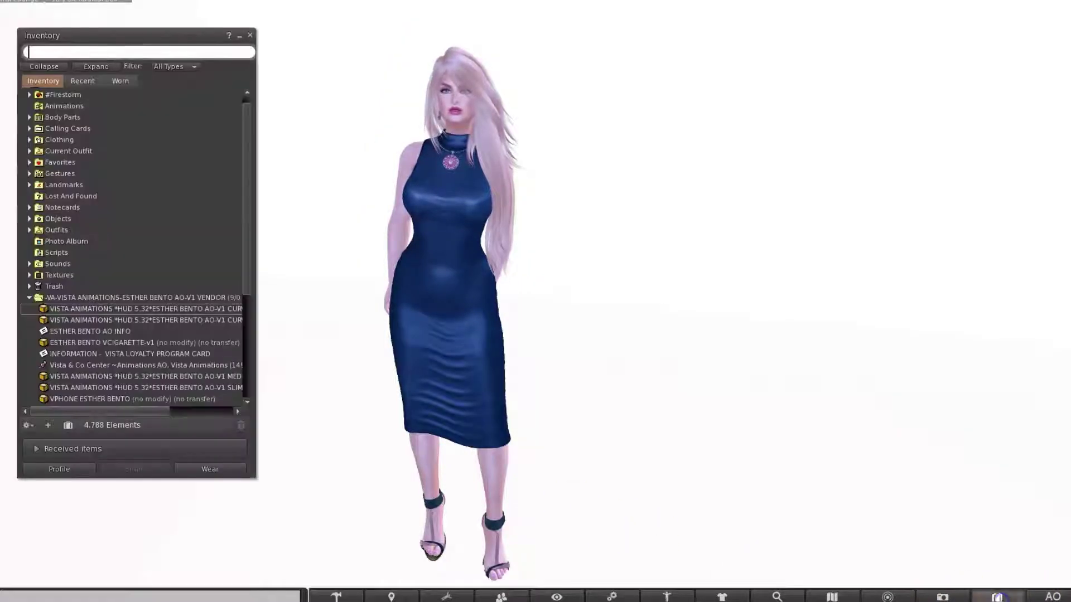
{"action": "left_click", "coordinate": [158, 310]}
{"action": "right_click", "coordinate": [158, 310]}
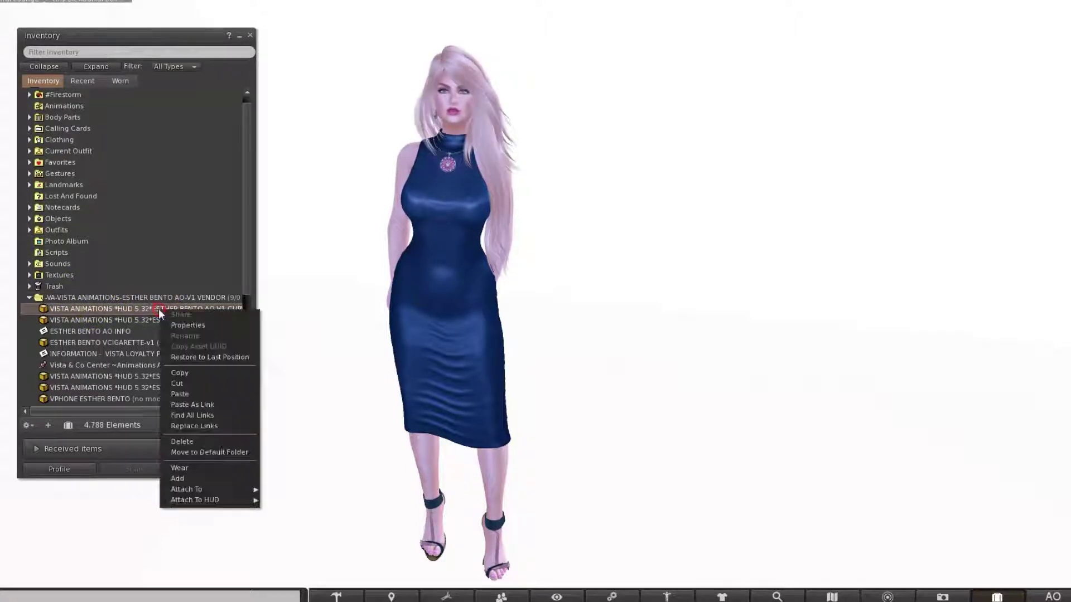
{"action": "left_click", "coordinate": [190, 478]}
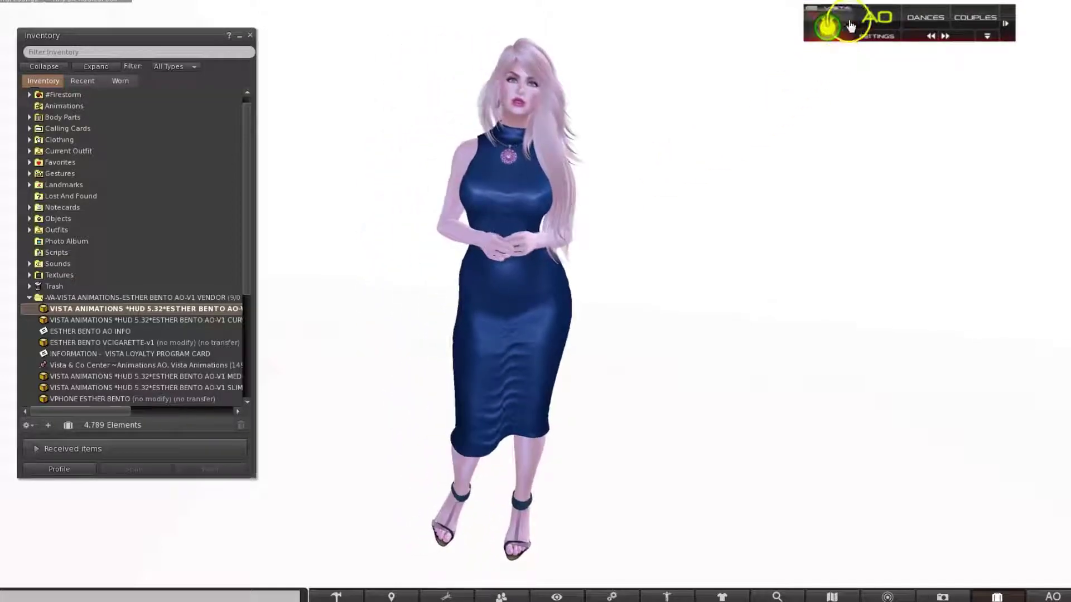
Edit the attached AO HUD and lower it along the Z axis to just above the bottom toolbar, then close the editor
{"action": "right_click", "coordinate": [848, 42]}
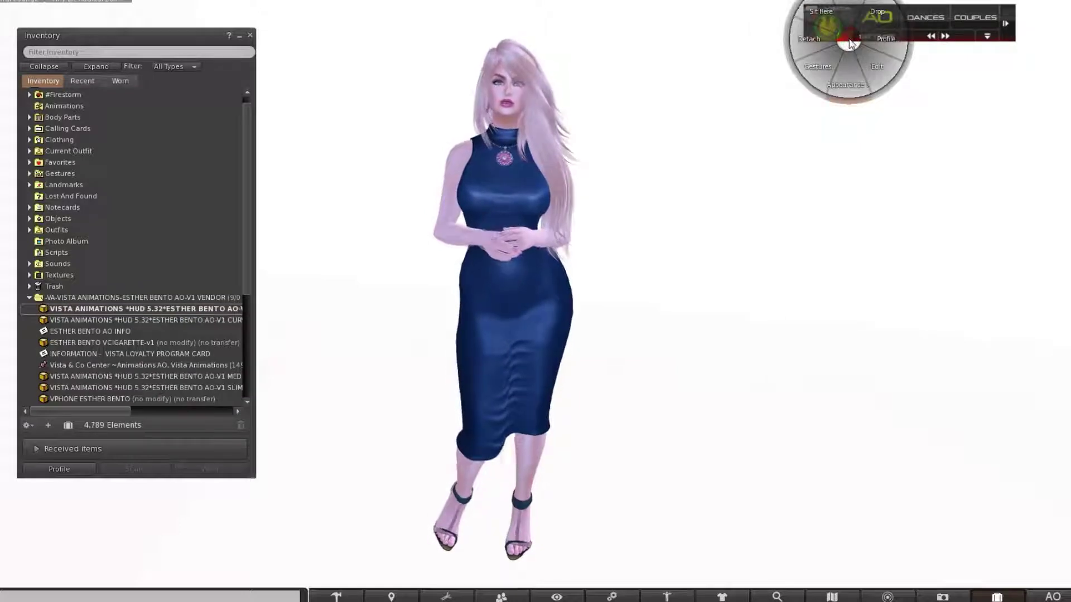
{"action": "left_click", "coordinate": [876, 79]}
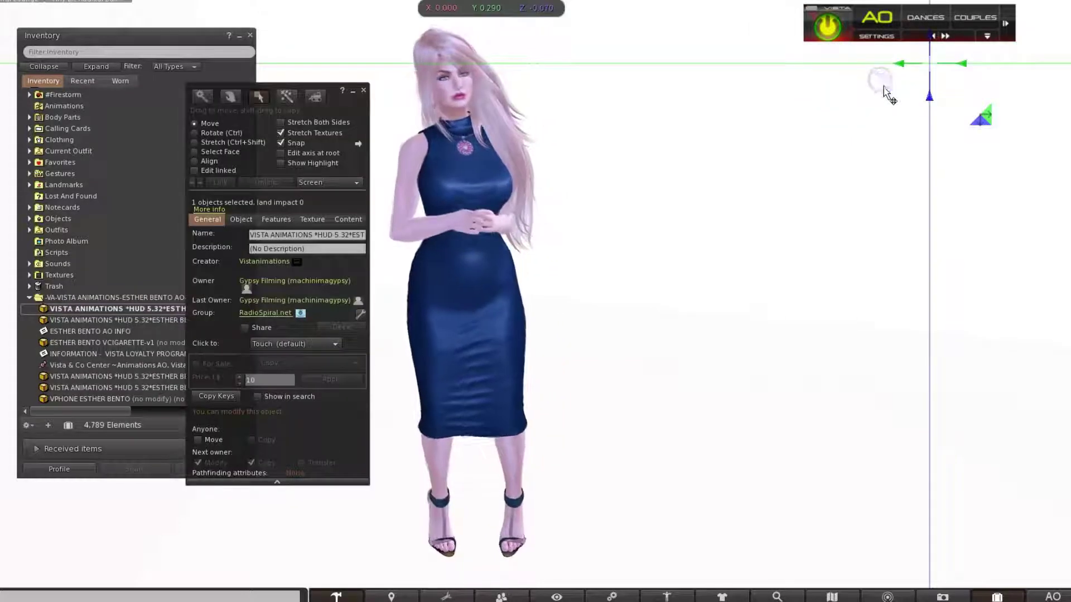
{"action": "left_click_drag", "start_coordinate": [928, 95], "coordinate": [912, 599]}
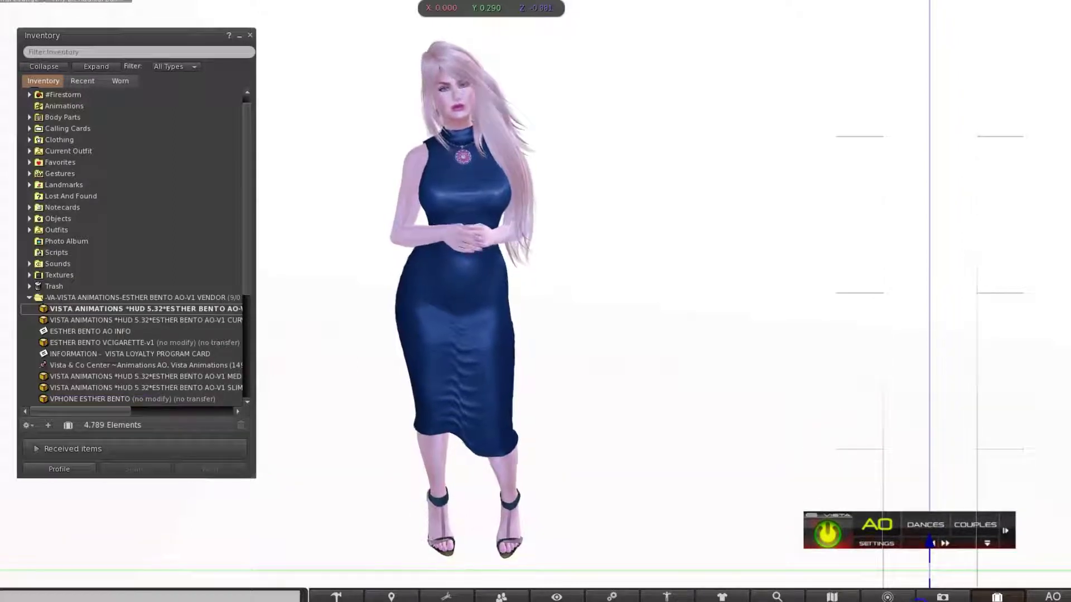
{"action": "mouse_move", "coordinate": [928, 558]}
{"action": "left_mouse_down"}
{"action": "mouse_move", "coordinate": [952, 552]}
{"action": "mouse_move", "coordinate": [937, 575]}
{"action": "left_mouse_up"}
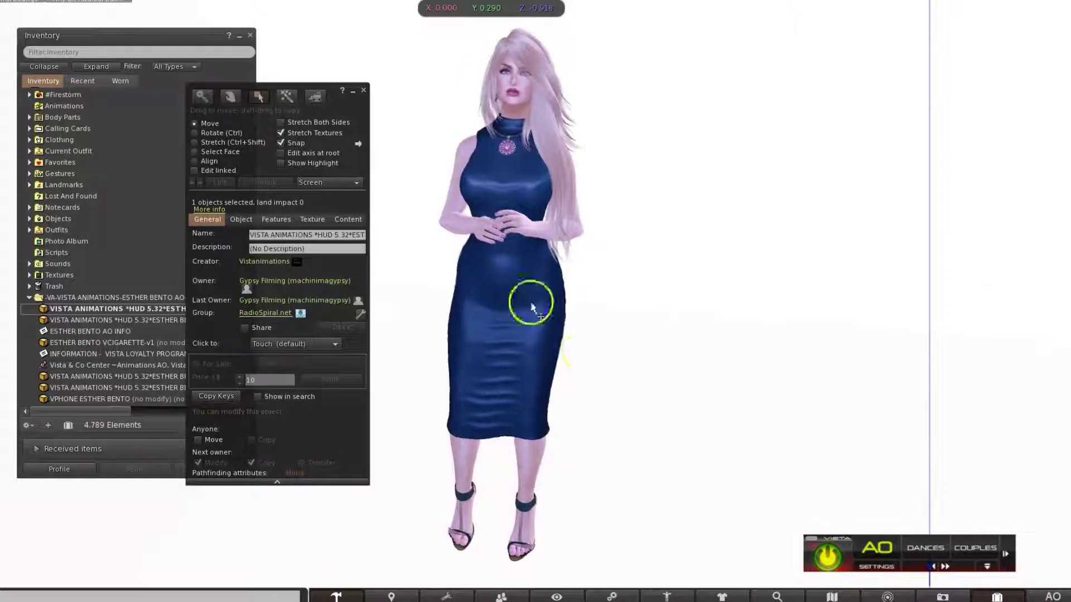
{"action": "left_click", "coordinate": [363, 90]}
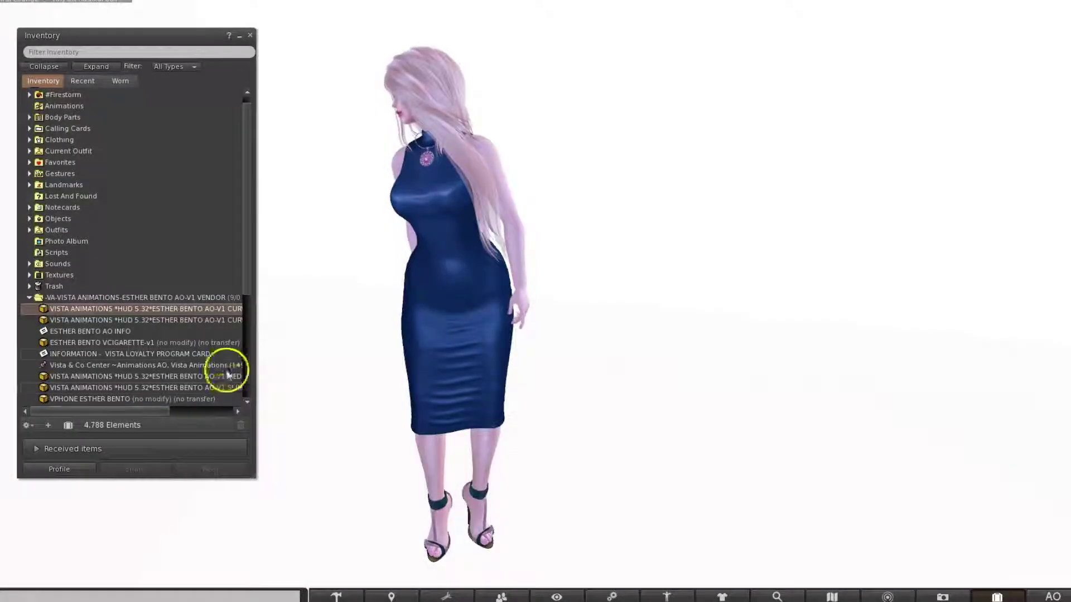
Attach the second ESTHER BENTO AO-V1 CURVY HUD to the Center 2 HUD point and switch its AO on
{"action": "right_click", "coordinate": [202, 320]}
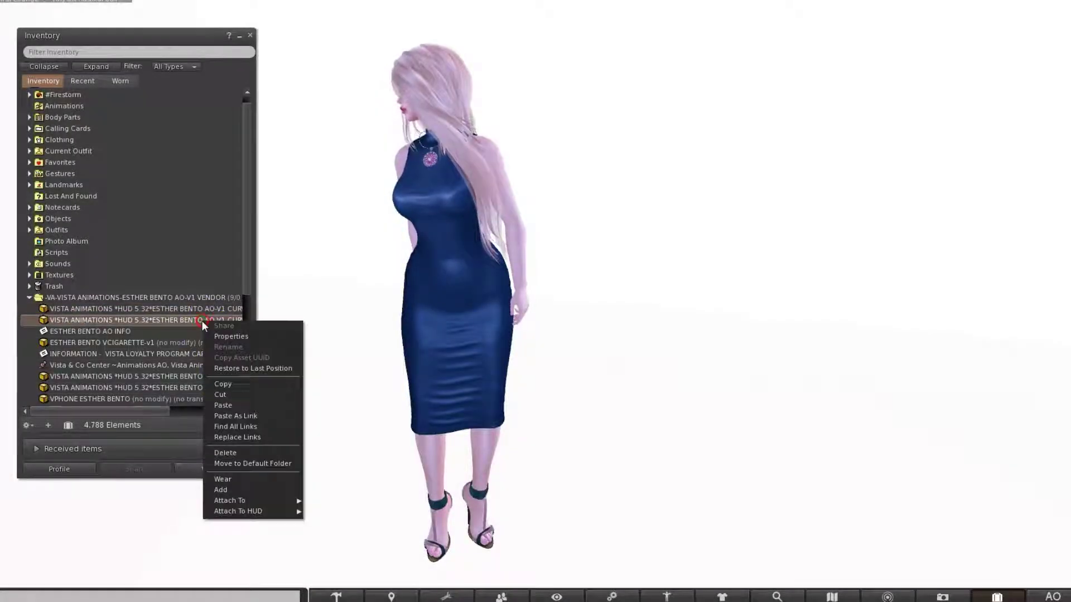
{"action": "mouse_move", "coordinate": [251, 510]}
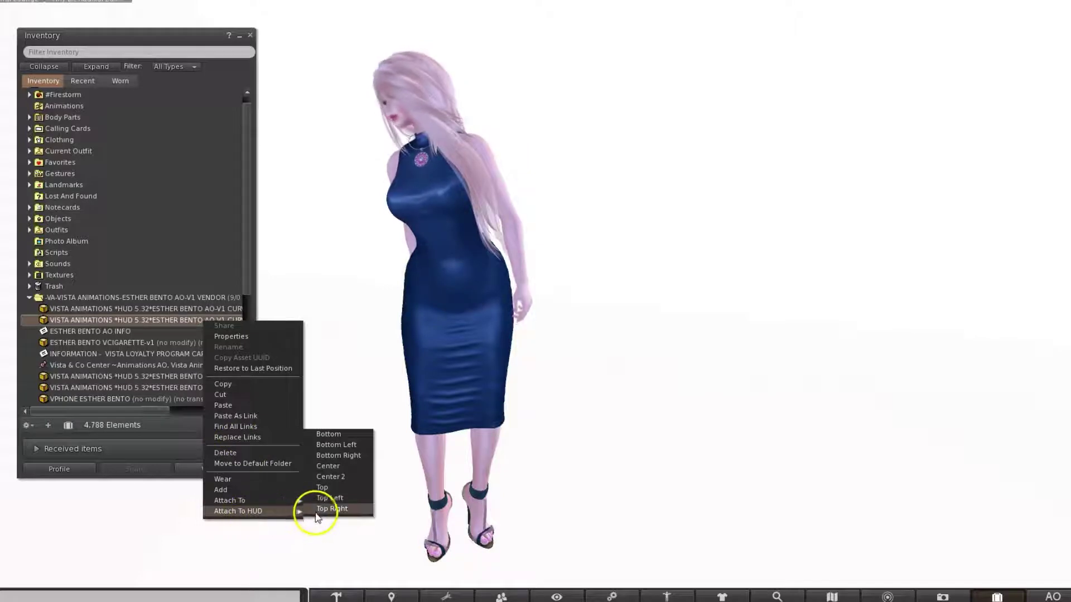
{"action": "left_click", "coordinate": [333, 477]}
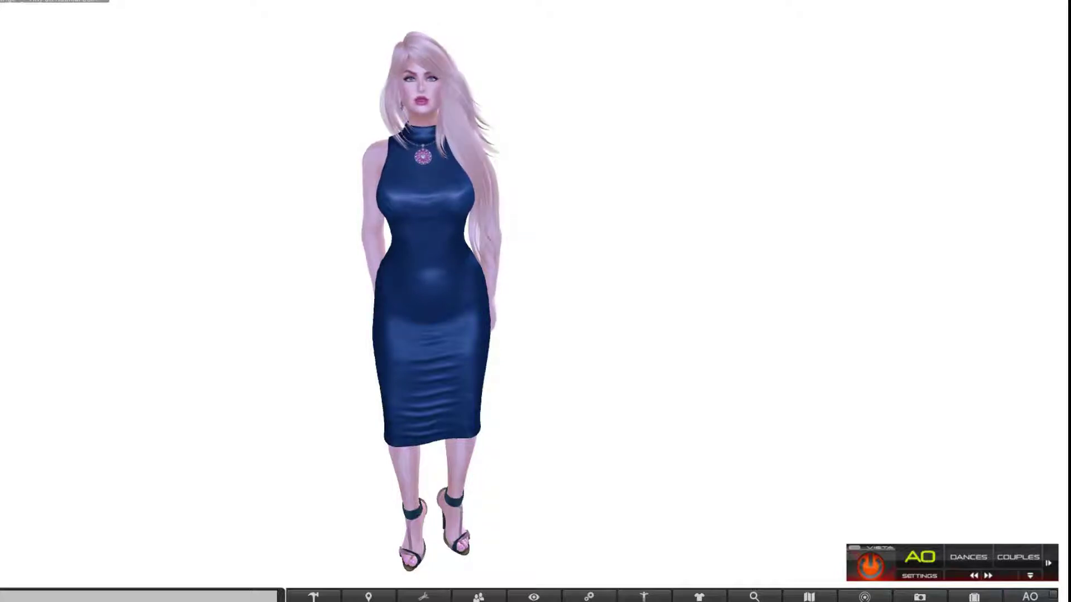
{"action": "left_click", "coordinate": [871, 568]}
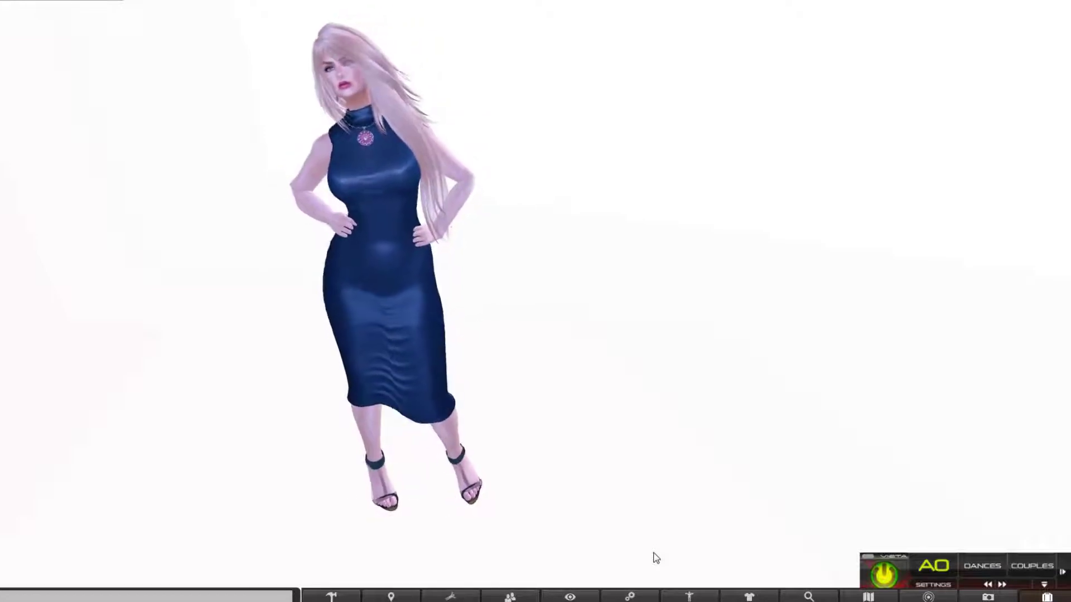
Add the Animation overrider button to the bottom toolbar, between the camera controls and preferences buttons, and close the toolbar button chooser
{"action": "right_click", "coordinate": [579, 599]}
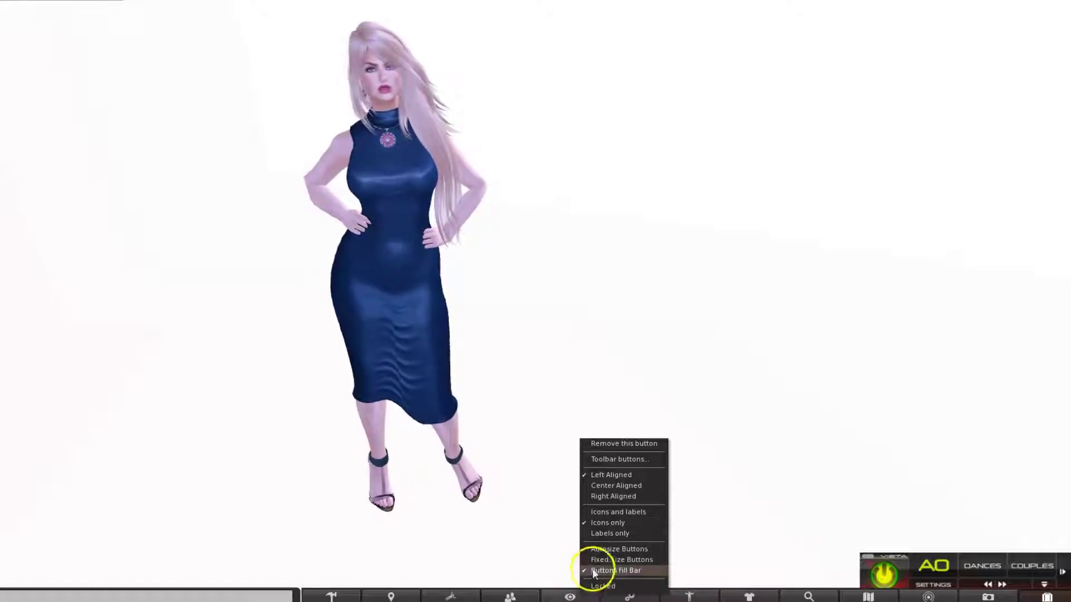
{"action": "left_click", "coordinate": [610, 458]}
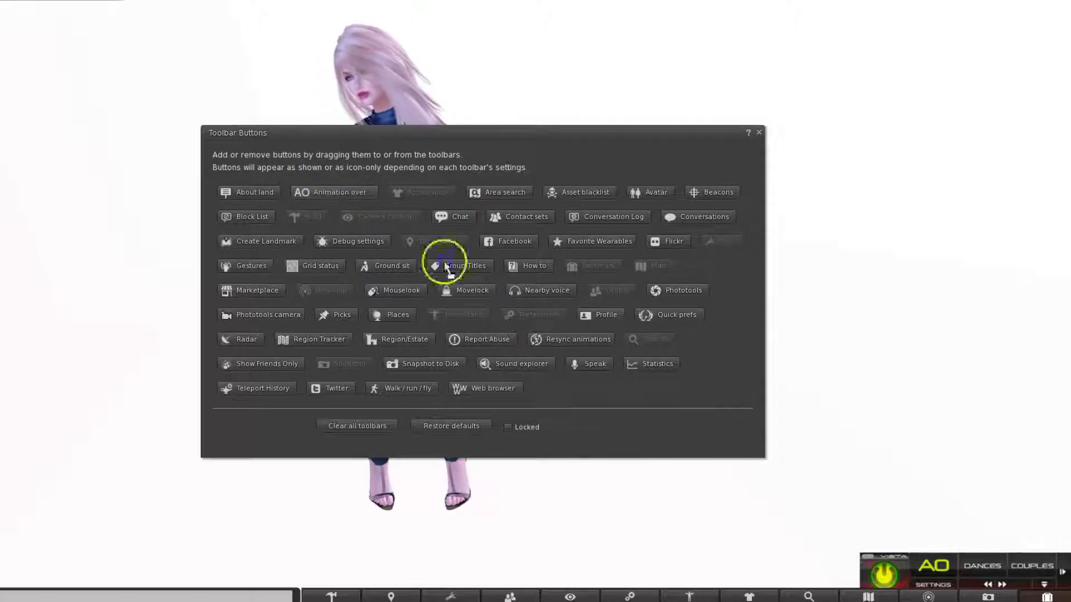
{"action": "left_click_drag", "start_coordinate": [456, 276], "coordinate": [591, 495]}
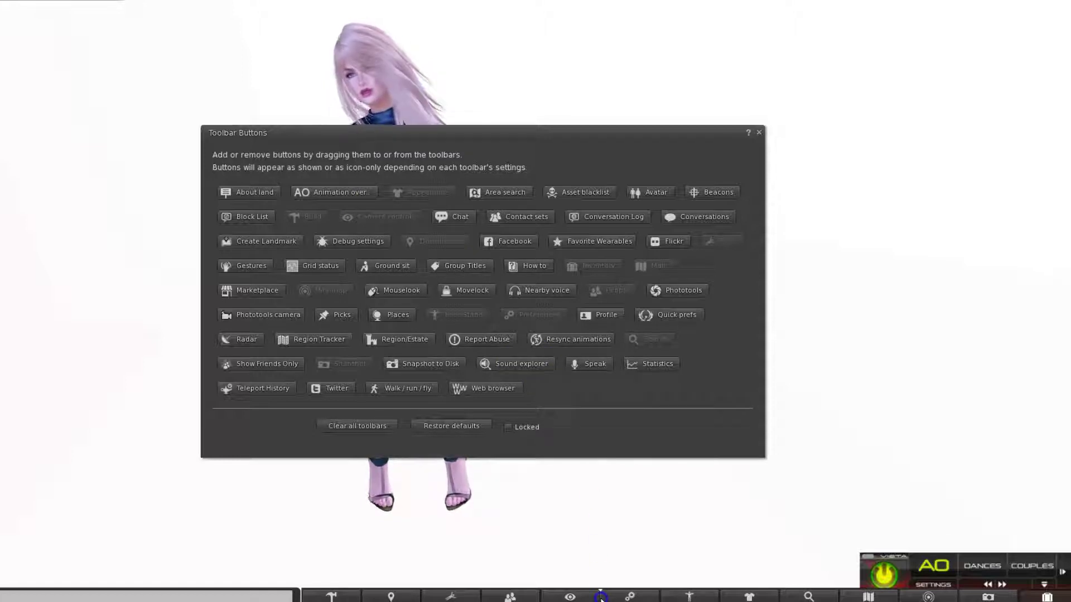
{"action": "left_click_drag", "start_coordinate": [600, 598], "coordinate": [602, 596]}
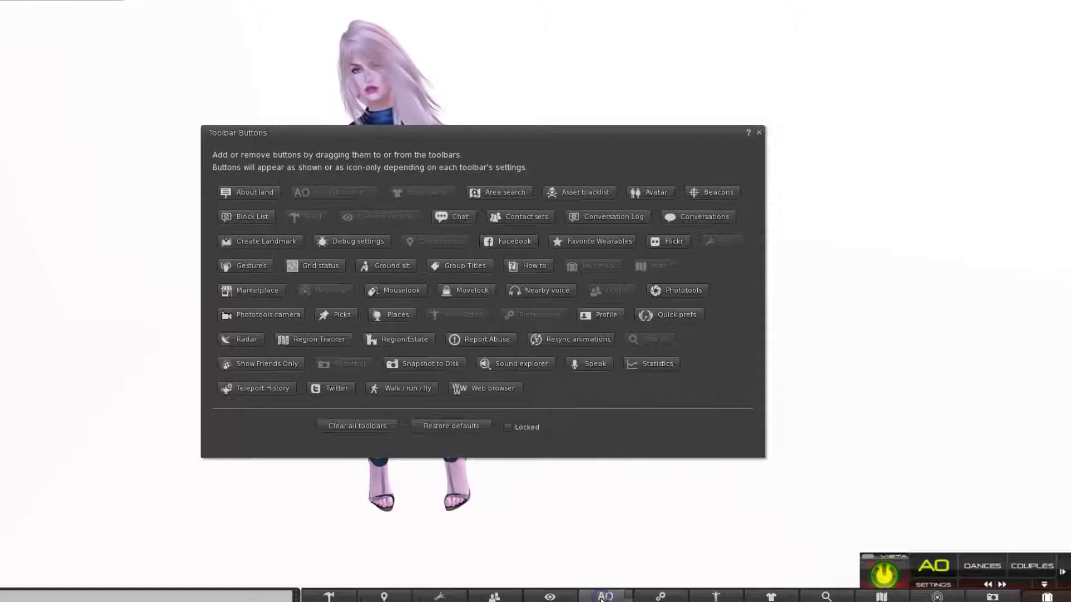
{"action": "left_click", "coordinate": [760, 132]}
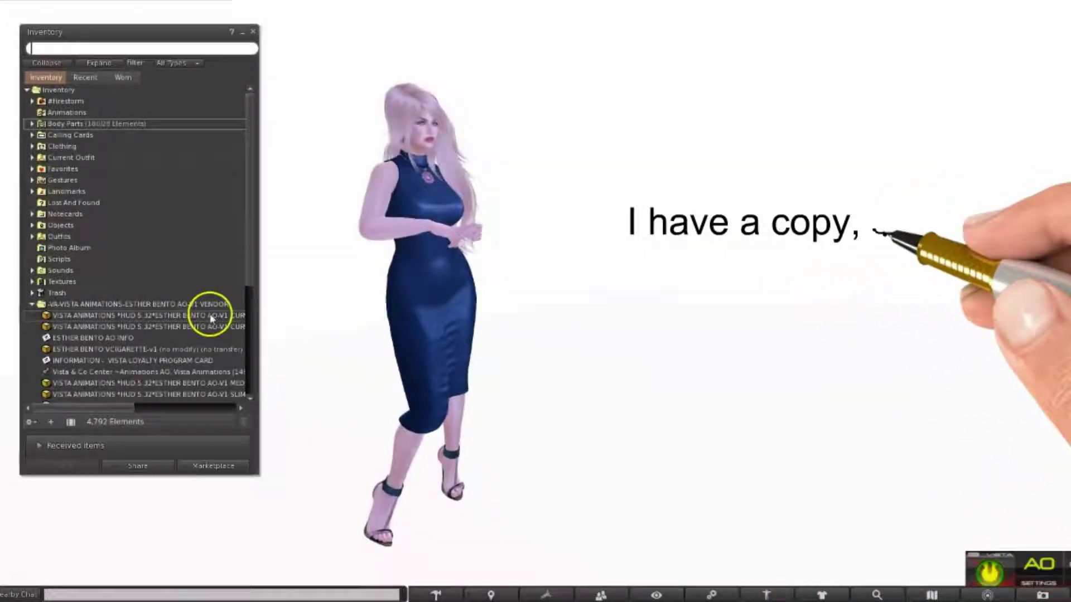
Open a second inventory window and create a folder named "Contents of Vista AO" inside Animations
{"action": "left_click", "coordinate": [206, 315]}
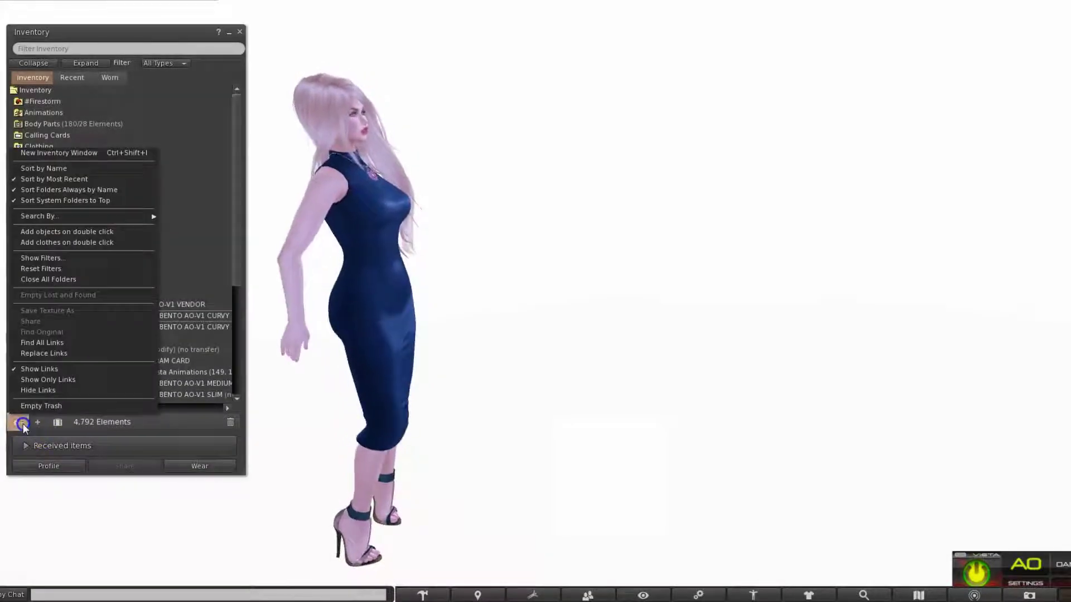
{"action": "left_click", "coordinate": [55, 154]}
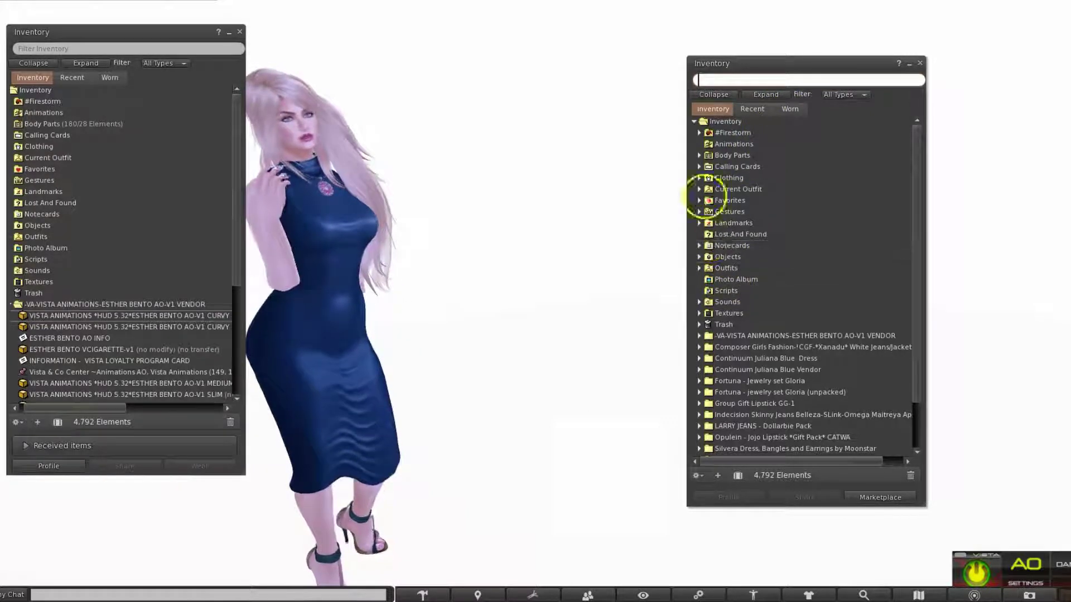
{"action": "right_click", "coordinate": [709, 144]}
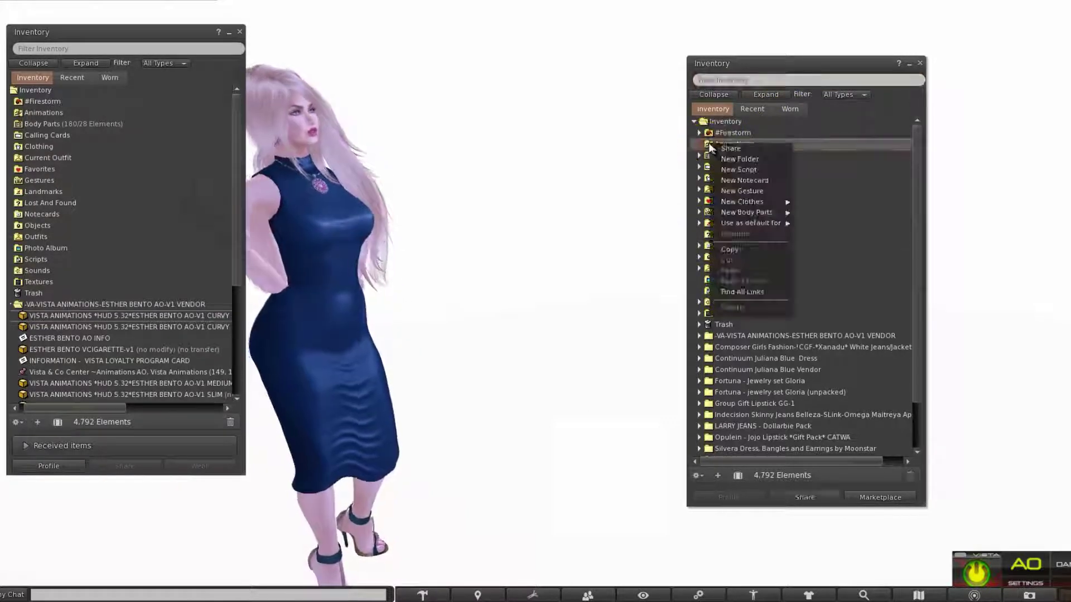
{"action": "left_click", "coordinate": [738, 158]}
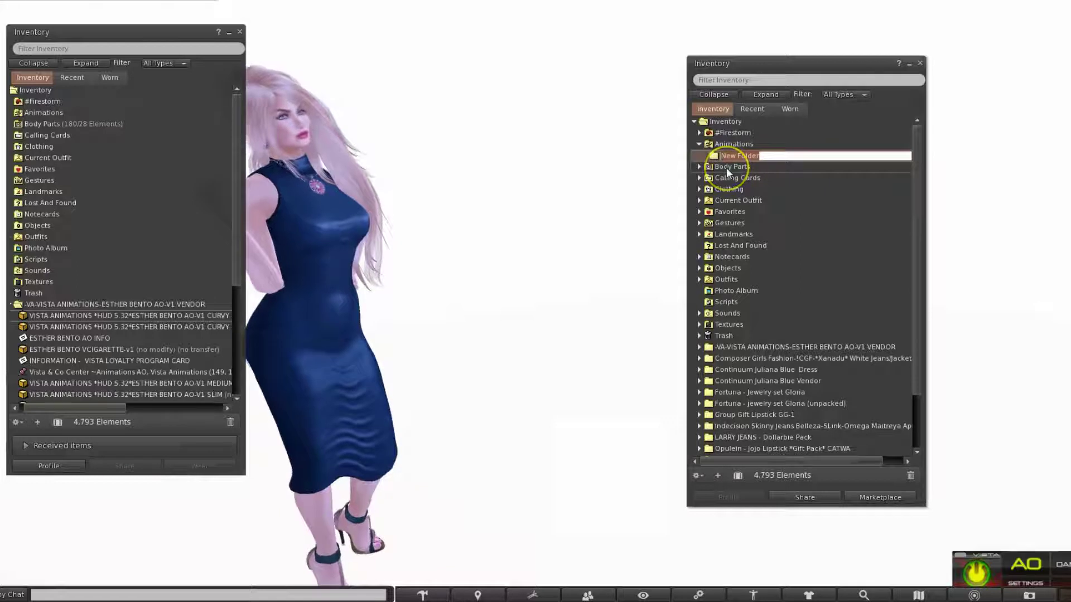
{"action": "type", "text": "Contents"}
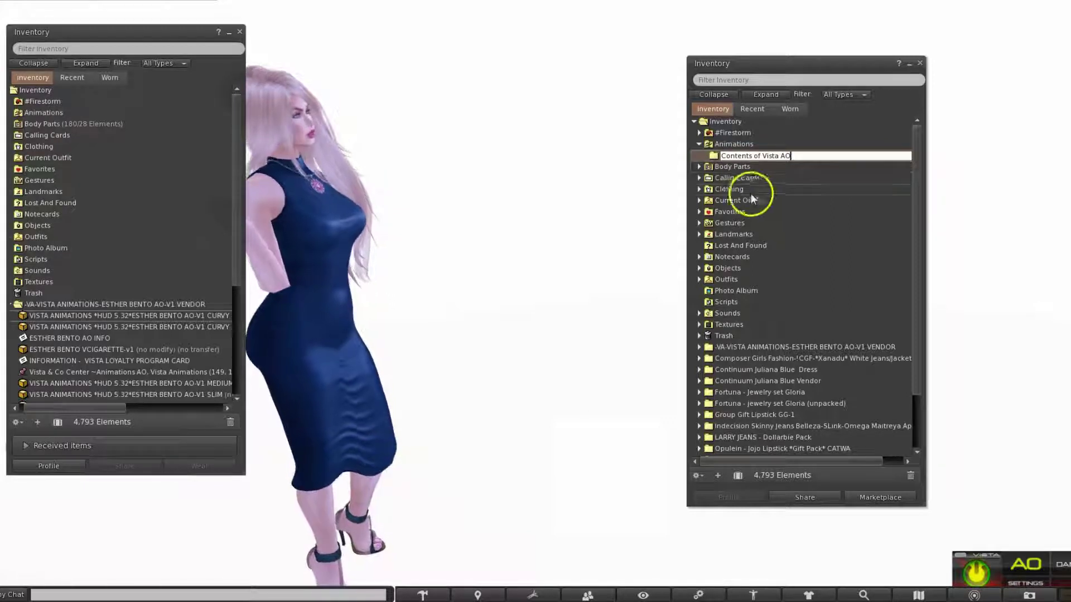
{"action": "type", "text": " of Vista AO"}
{"action": "left_click", "coordinate": [781, 202]}
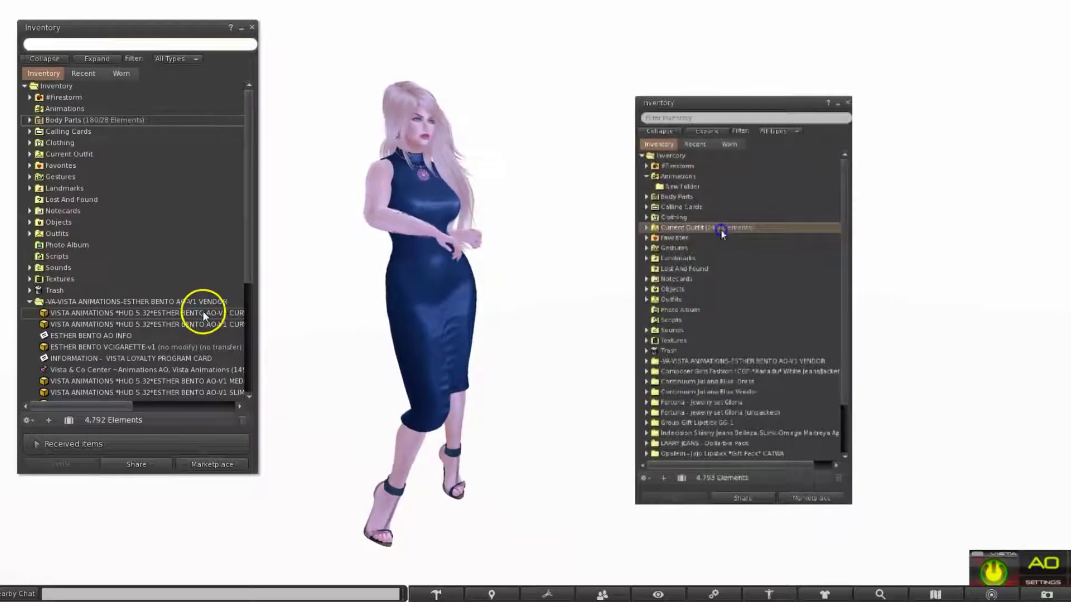
Rez the first ESTHER BENTO AO-V1 HUD on the ground beside the avatar and rotate it 45 degrees about the Z axis
{"action": "left_click_drag", "start_coordinate": [204, 316], "coordinate": [379, 340]}
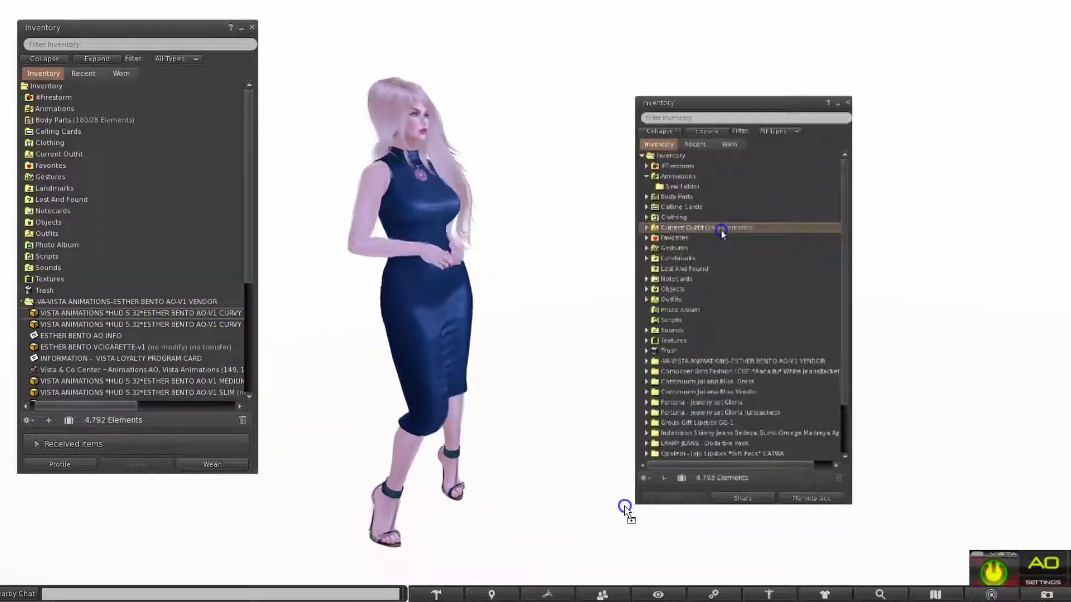
{"action": "left_click_drag", "start_coordinate": [625, 507], "coordinate": [625, 507]}
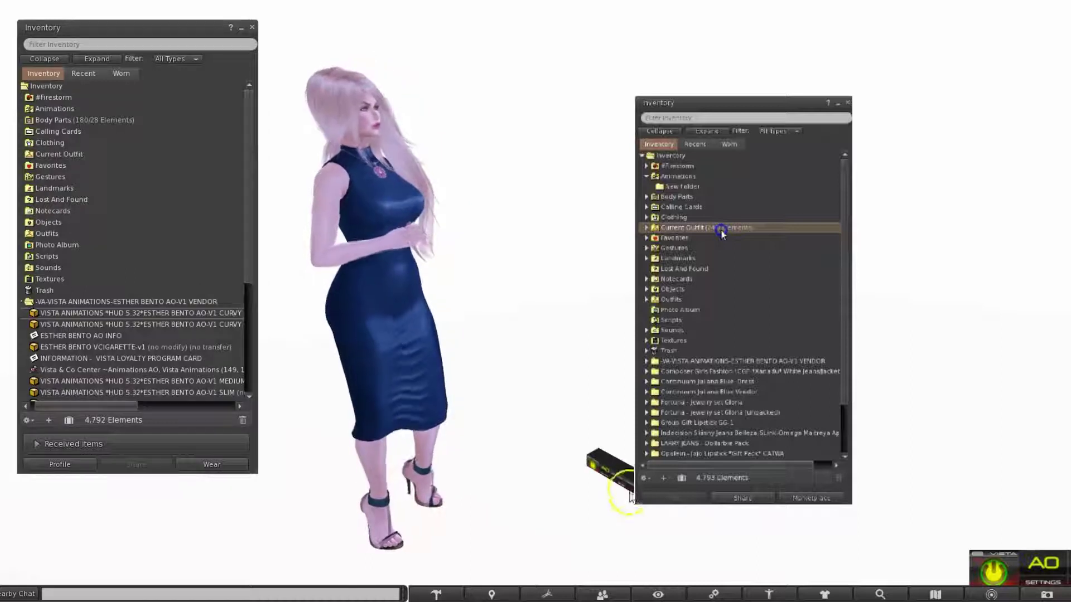
{"action": "right_click", "coordinate": [617, 468]}
{"action": "left_click", "coordinate": [617, 441]}
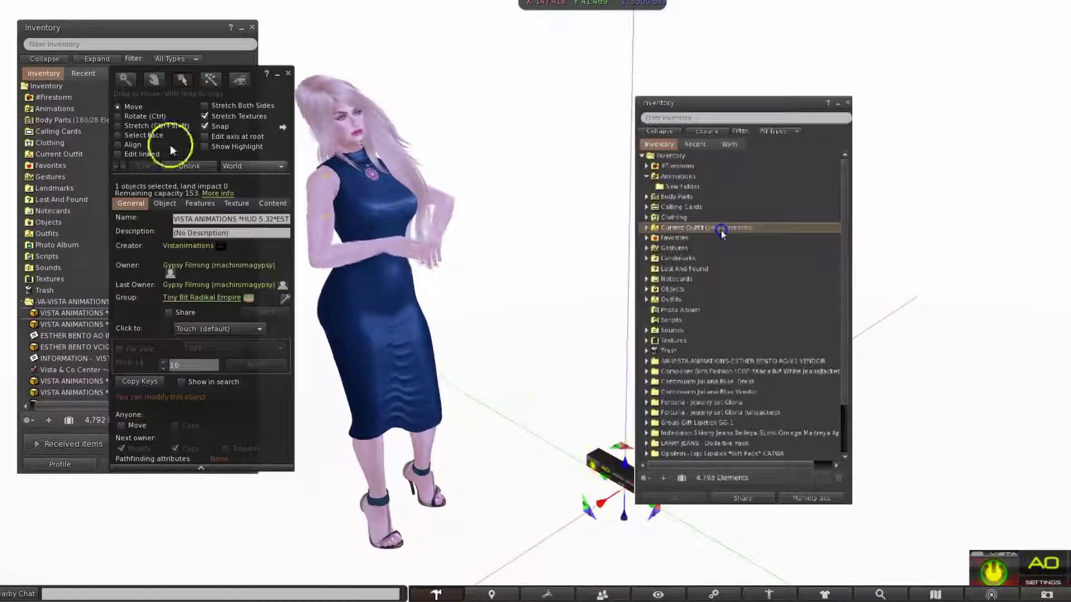
{"action": "left_click", "coordinate": [121, 117]}
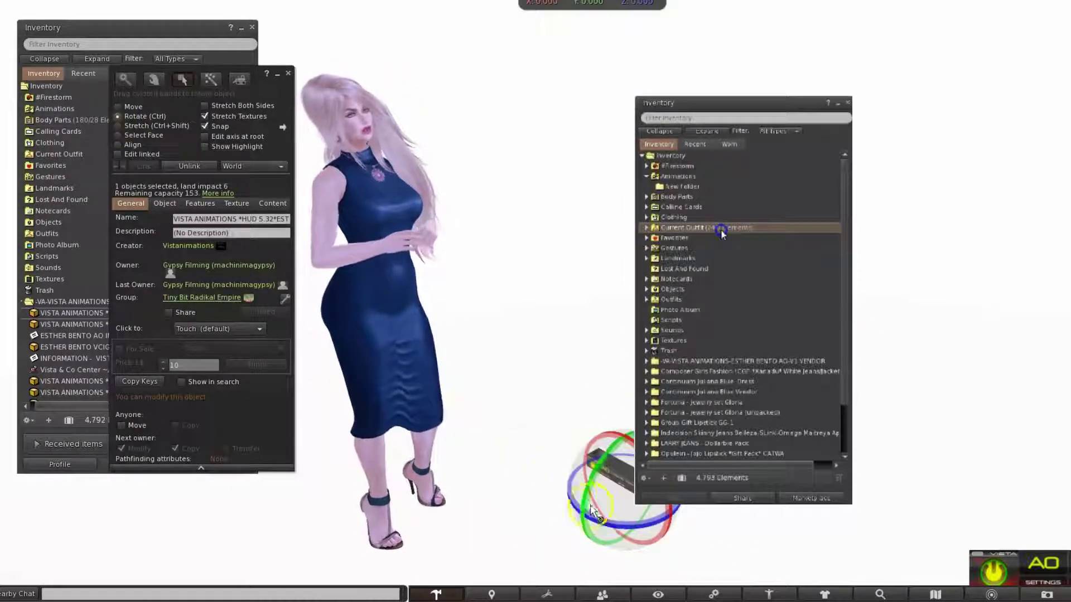
{"action": "left_click_drag", "start_coordinate": [641, 535], "coordinate": [633, 577]}
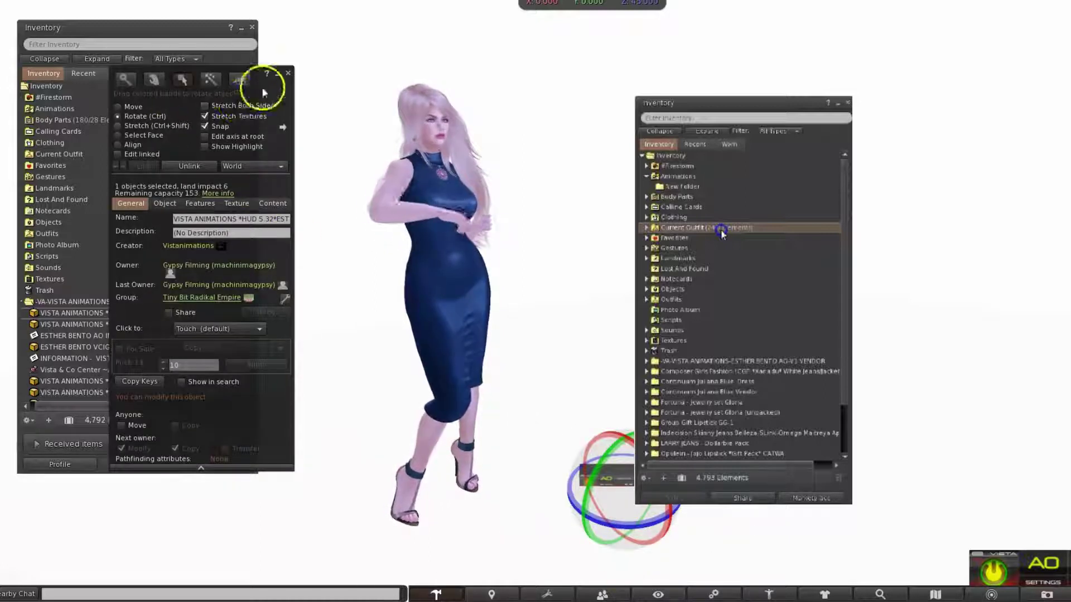
{"action": "left_click", "coordinate": [288, 73]}
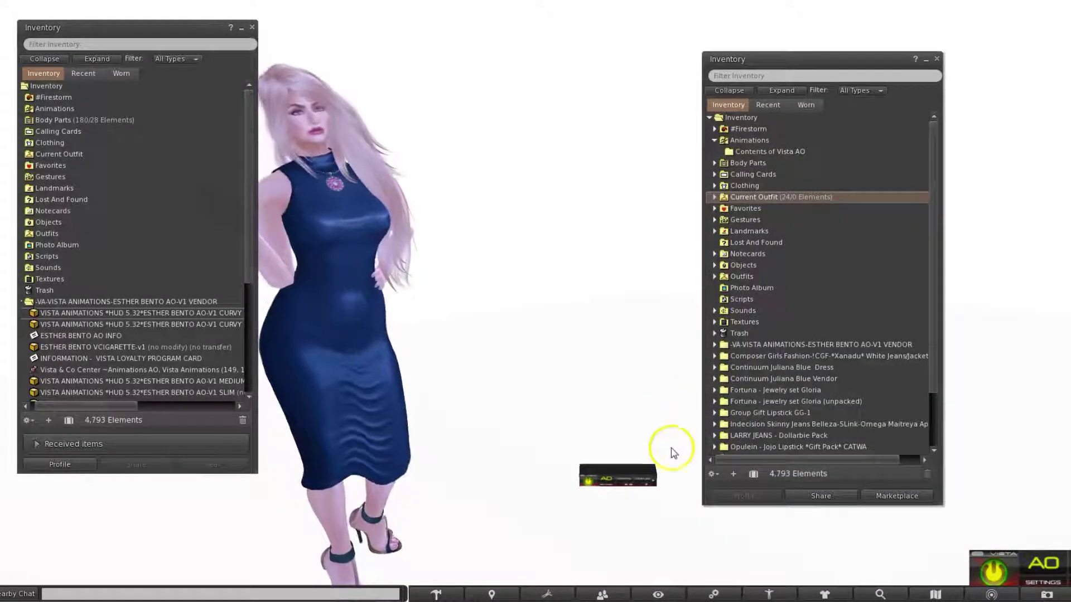
Edit the rezzed AO HUD, place its editor between the two inventory windows, and show the object's contents
{"action": "right_click", "coordinate": [634, 475]}
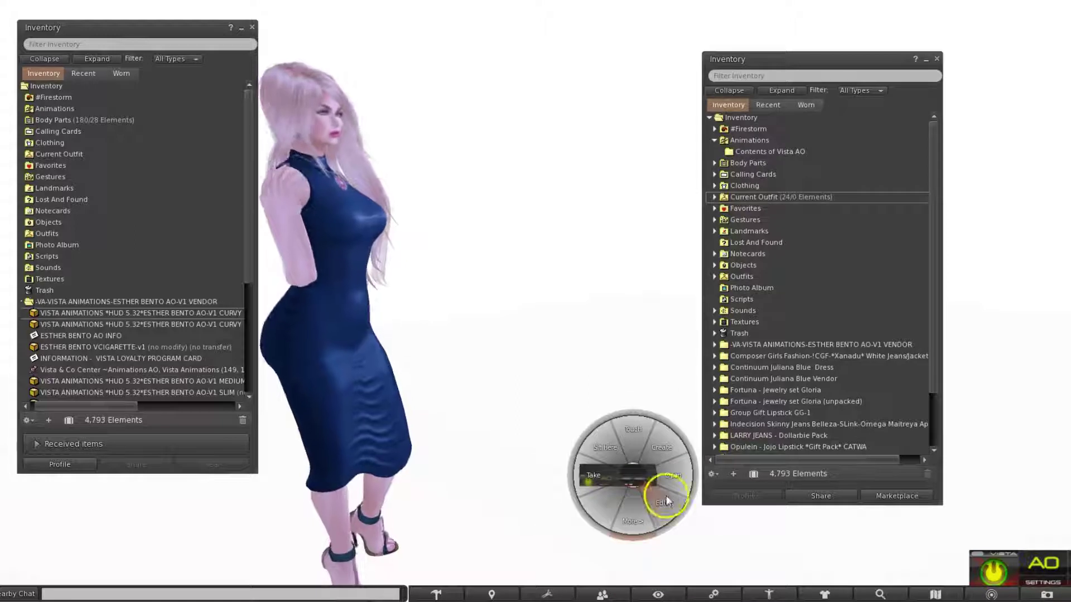
{"action": "left_click", "coordinate": [666, 495]}
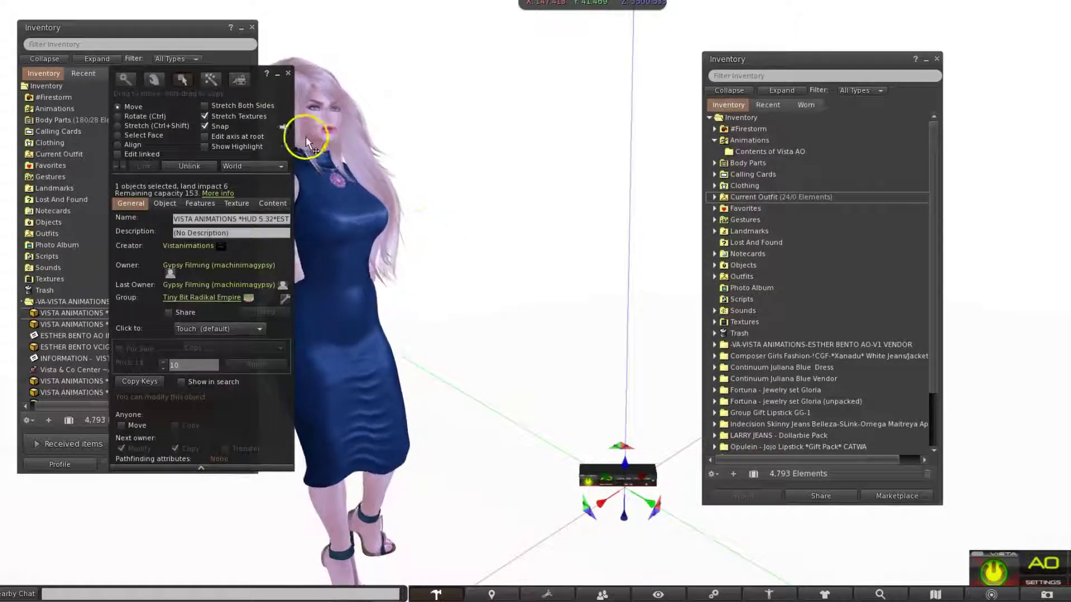
{"action": "left_click_drag", "start_coordinate": [283, 85], "coordinate": [546, 73]}
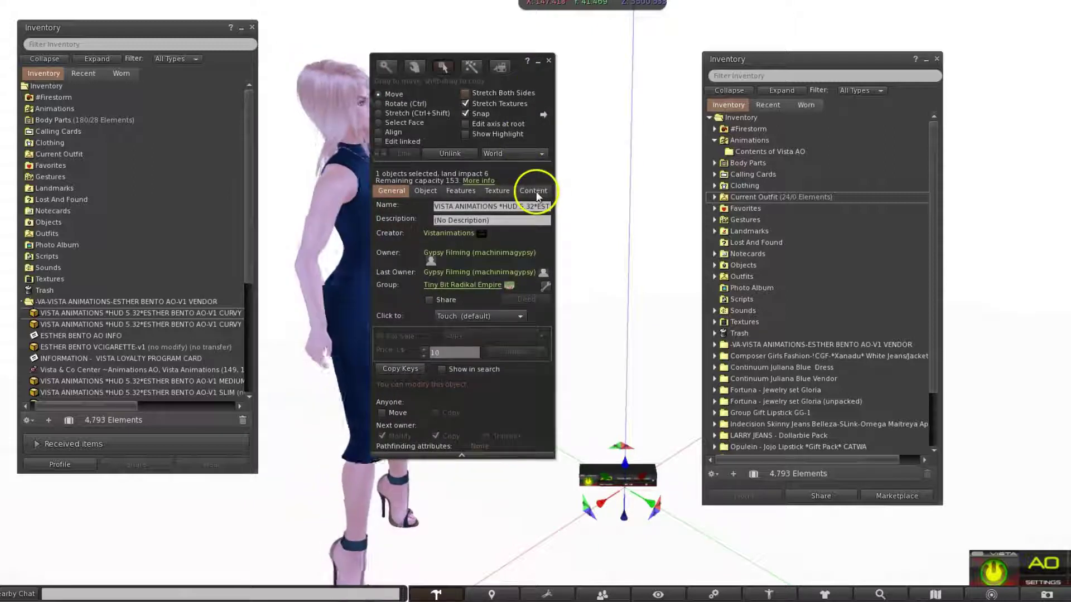
{"action": "left_click", "coordinate": [535, 191]}
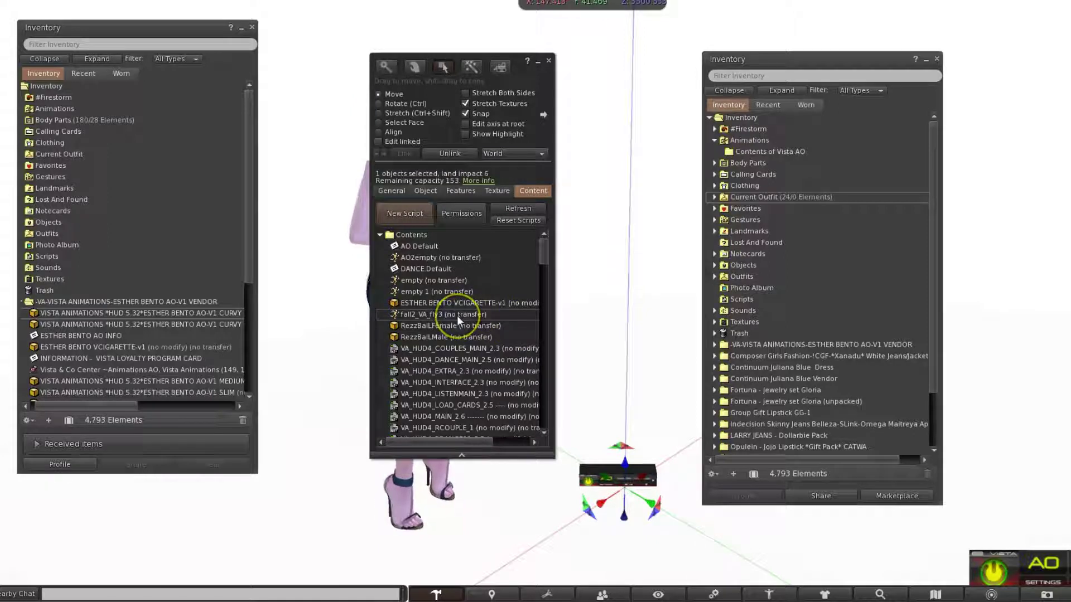
Copy AO2empty, empty, empty 1 and fall2_VA_fly3 from the HUD's contents into the "Contents of Vista AO" inventory folder
{"action": "left_click_drag", "start_coordinate": [457, 316], "coordinate": [441, 256]}
{"action": "key", "text": "ctrl"}
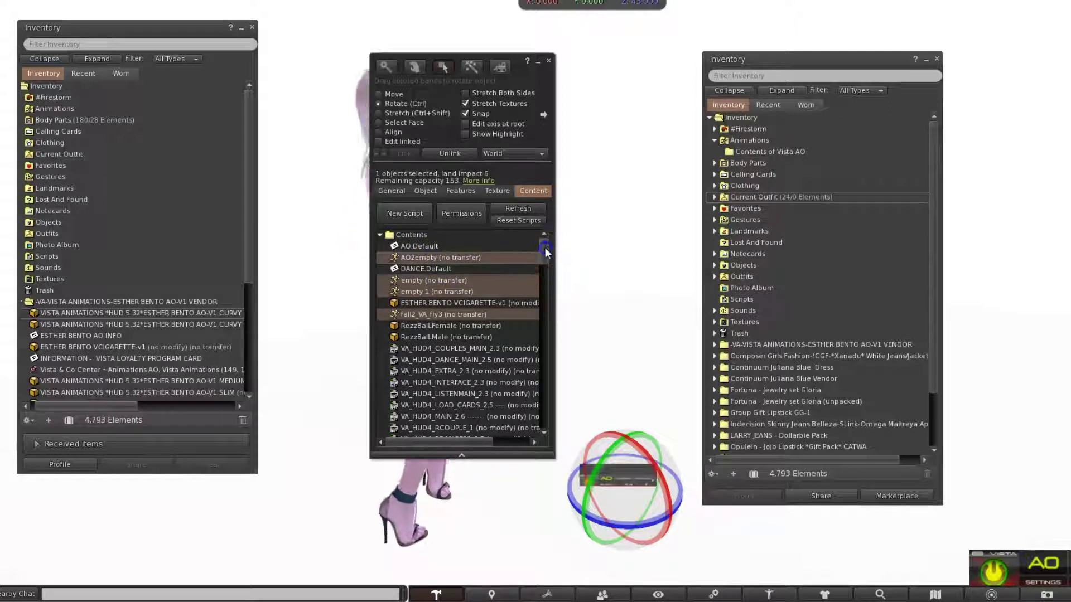
{"action": "mouse_move", "coordinate": [544, 246]}
{"action": "left_mouse_down"}
{"action": "mouse_move", "coordinate": [548, 289]}
{"action": "mouse_move", "coordinate": [564, 251]}
{"action": "left_mouse_up"}
{"action": "left_click", "coordinate": [475, 258]}
{"action": "left_click_drag", "start_coordinate": [472, 257], "coordinate": [671, 235]}
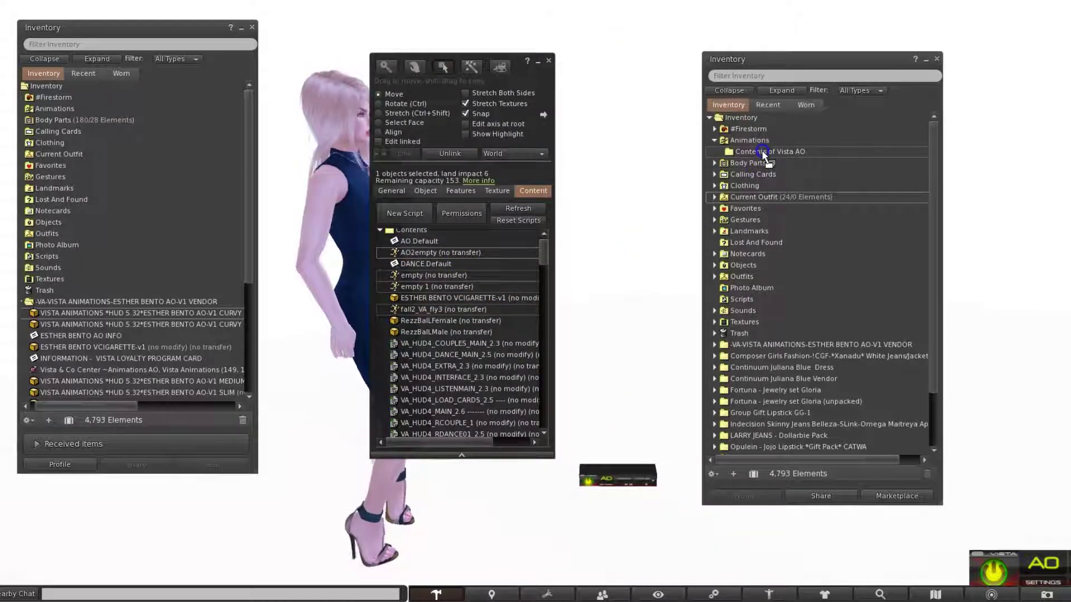
{"action": "left_click_drag", "start_coordinate": [763, 155], "coordinate": [763, 155]}
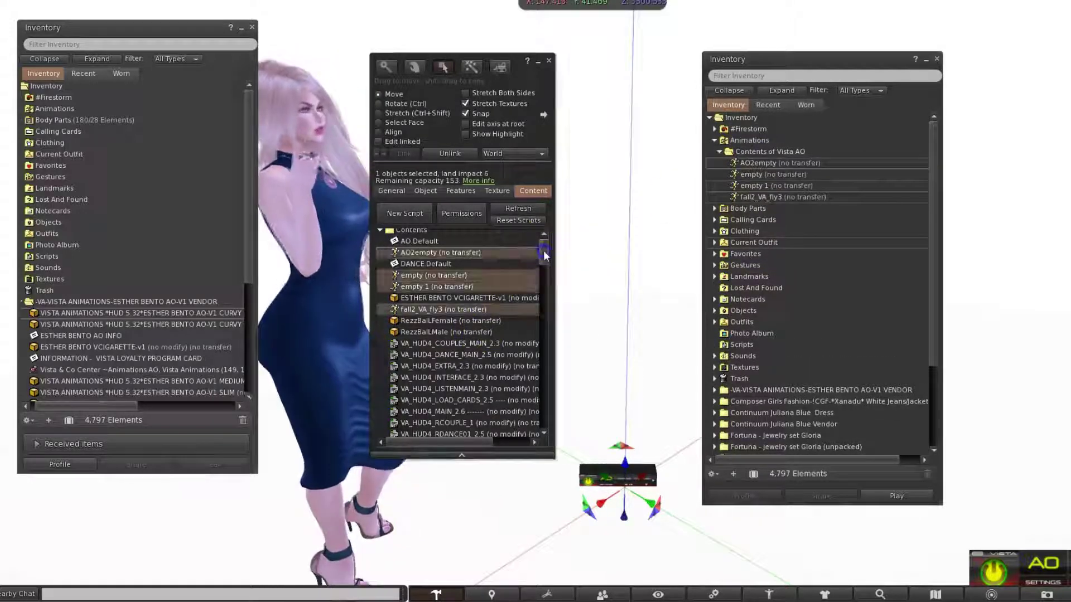
Copy the animations from VAESTCR004 through VAESTST052AP from the HUD's contents into the "Contents of Vista AO" folder
{"action": "left_click_drag", "start_coordinate": [541, 252], "coordinate": [547, 276]}
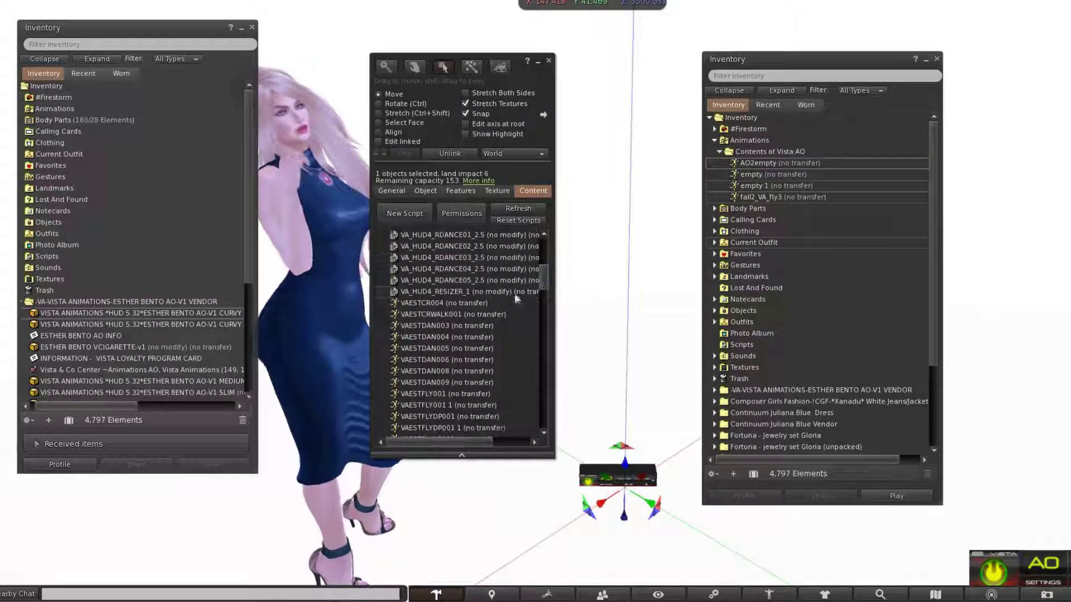
{"action": "left_click", "coordinate": [465, 304]}
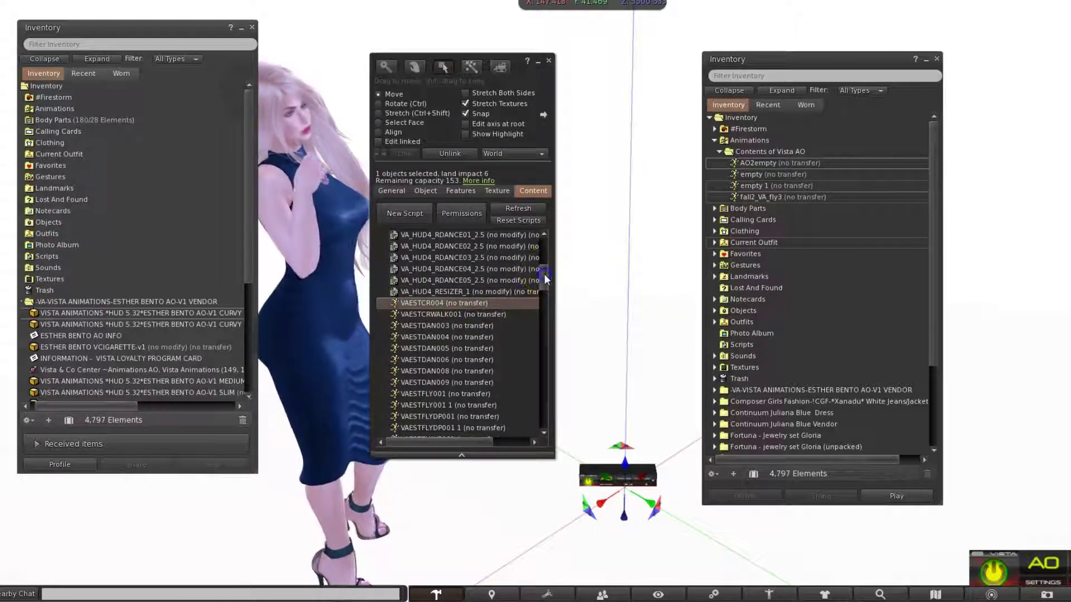
{"action": "left_click_drag", "start_coordinate": [542, 272], "coordinate": [559, 361]}
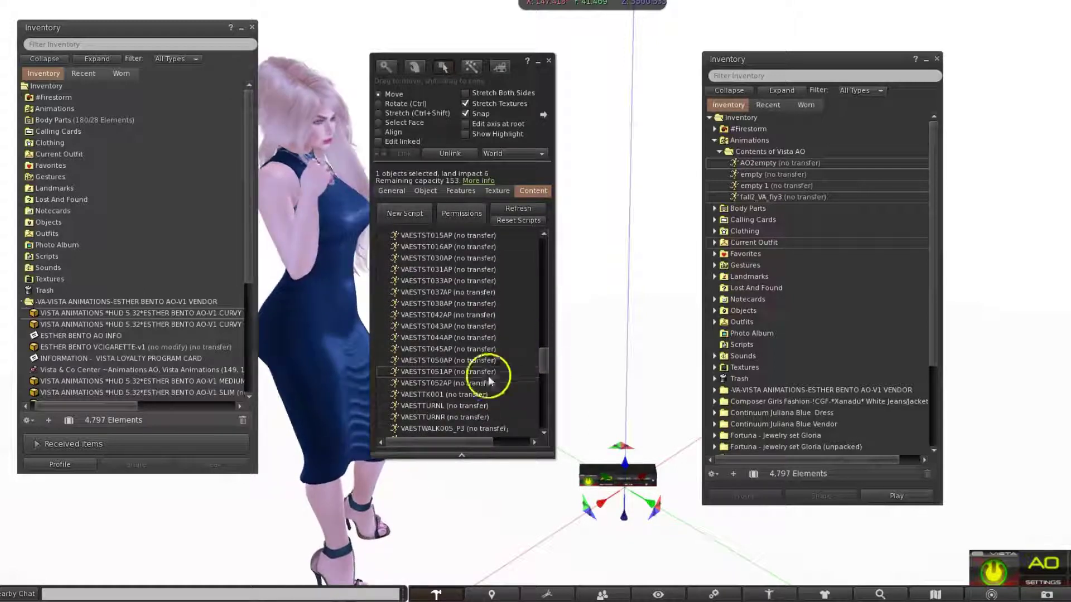
{"action": "left_click", "coordinate": [453, 382], "text": "shift"}
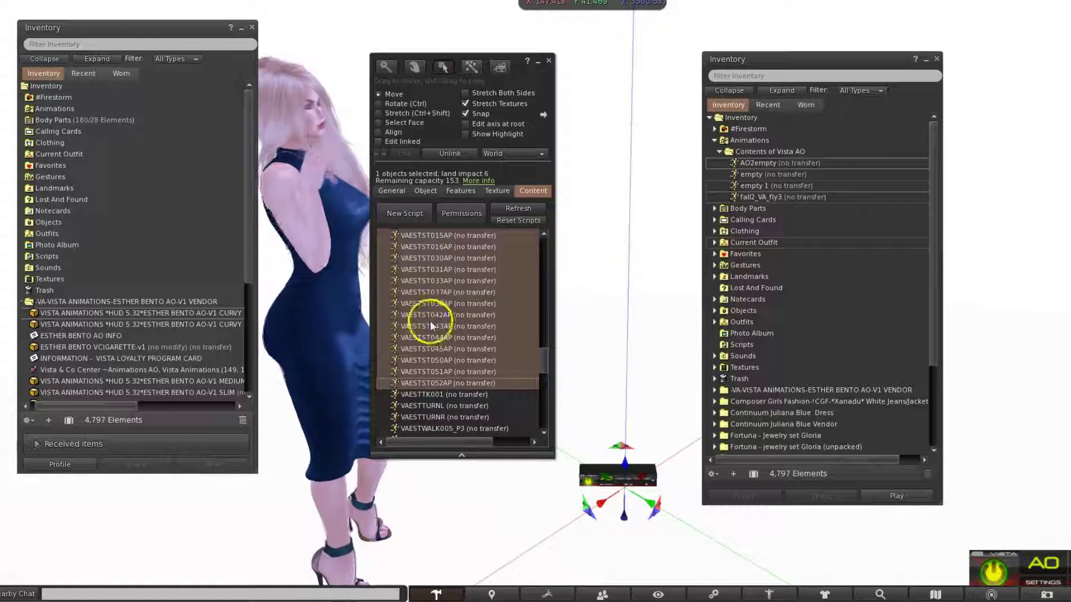
{"action": "left_click_drag", "start_coordinate": [430, 326], "coordinate": [556, 283]}
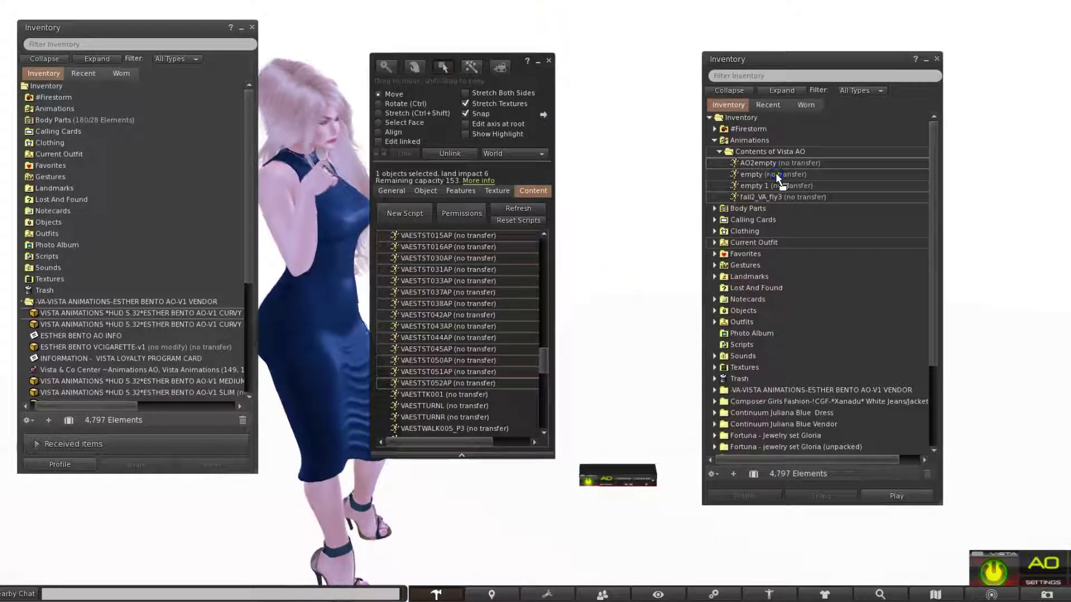
{"action": "left_click_drag", "start_coordinate": [778, 178], "coordinate": [776, 174]}
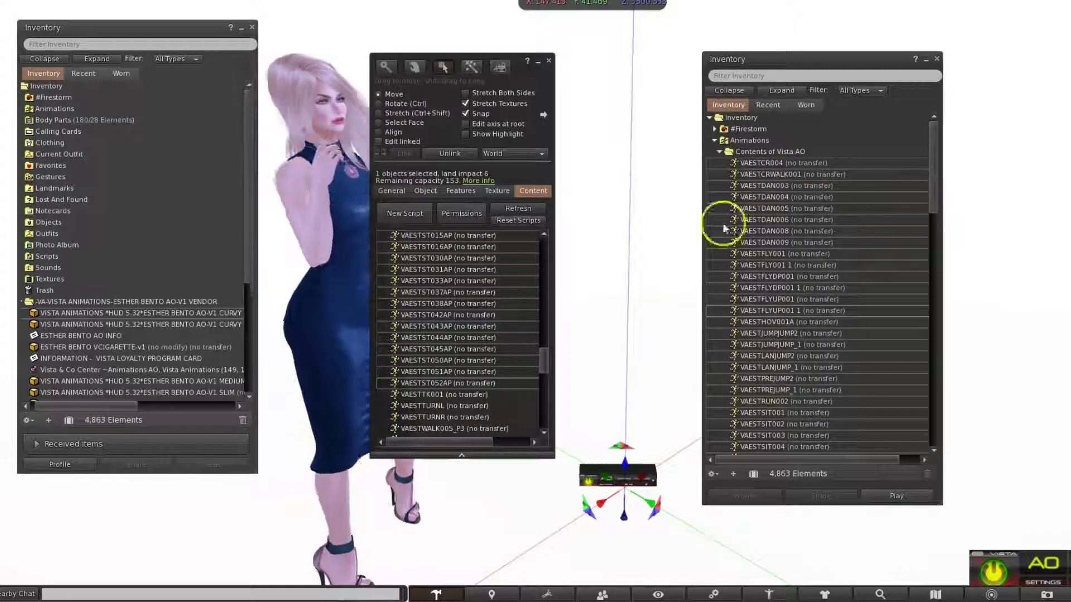
Copy the remaining animations, VAESTTK001 through VMWQuarrelRS, from the HUD's contents into the "Contents of Vista AO" folder
{"action": "left_click", "coordinate": [457, 396]}
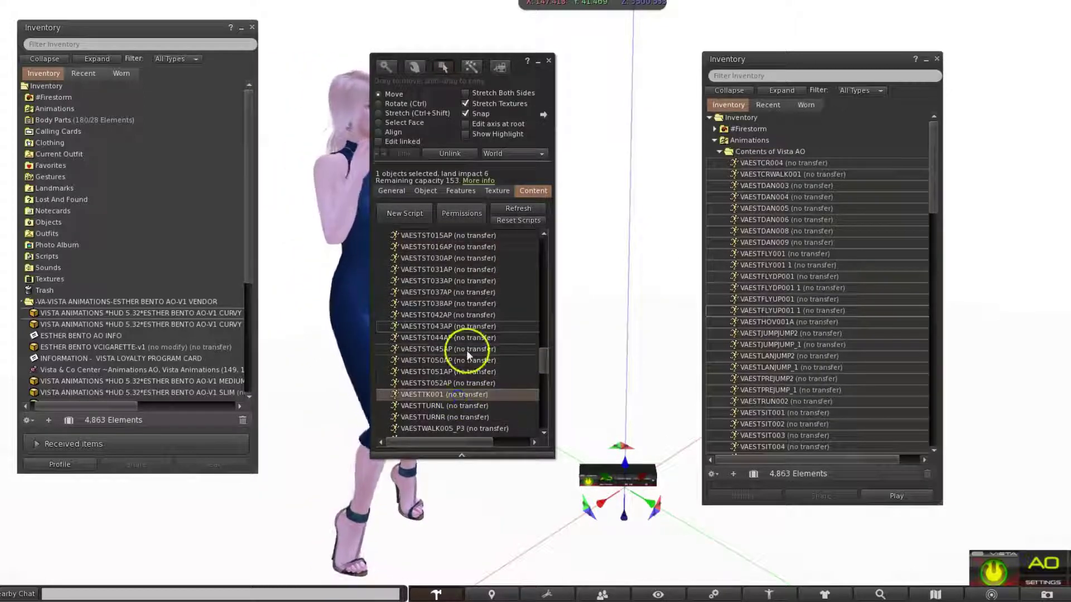
{"action": "scroll", "coordinate": [466, 351], "scroll_direction": "down", "scroll_amount": 3}
{"action": "scroll", "coordinate": [468, 354], "scroll_direction": "down", "scroll_amount": 4}
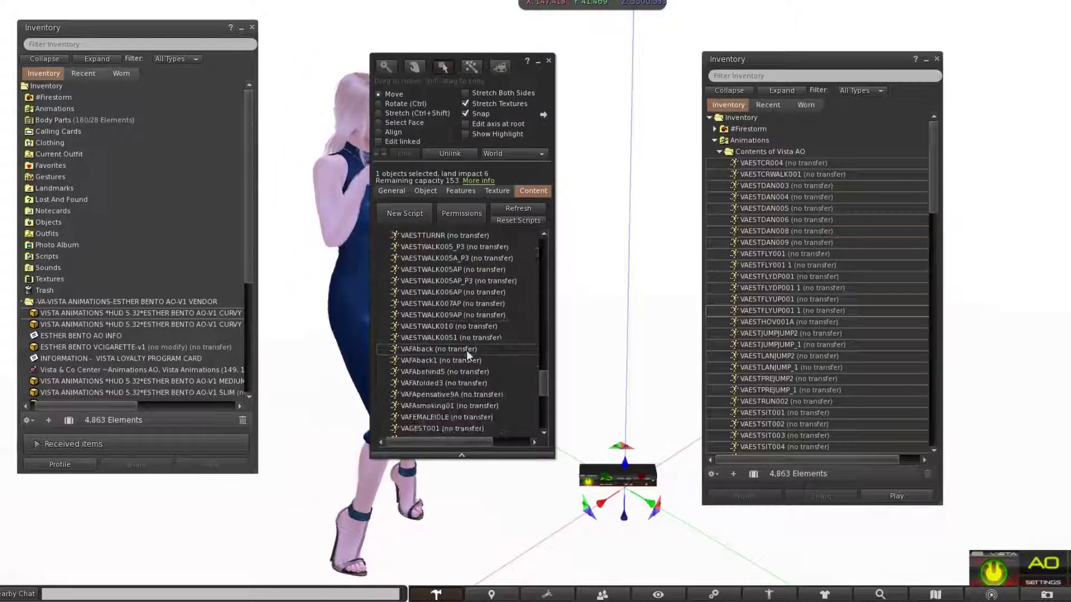
{"action": "scroll", "coordinate": [466, 351], "scroll_direction": "down", "scroll_amount": 4}
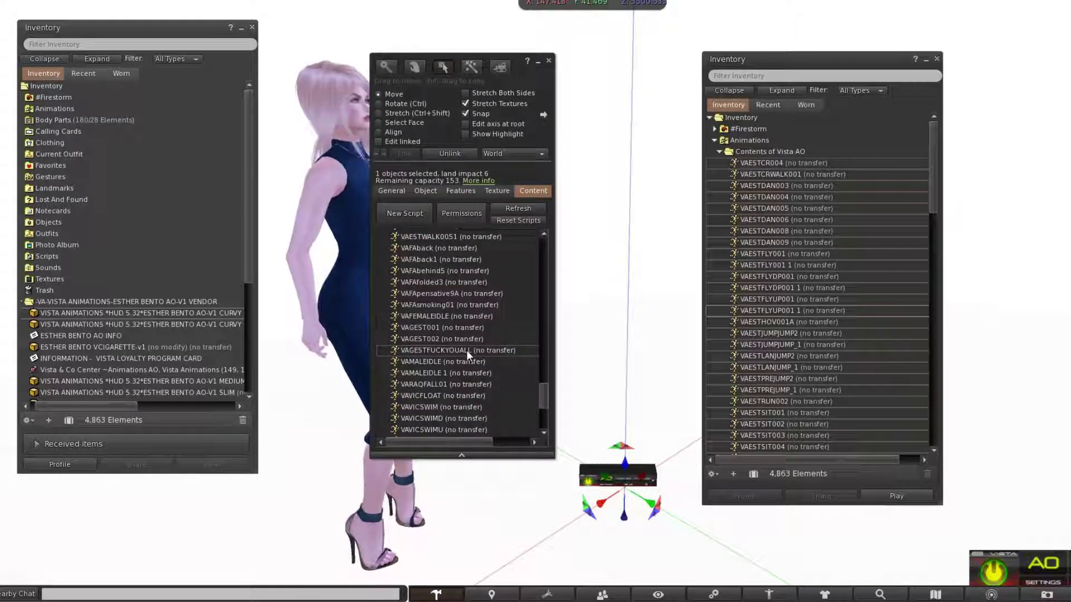
{"action": "scroll", "coordinate": [466, 351], "scroll_direction": "down", "scroll_amount": 2}
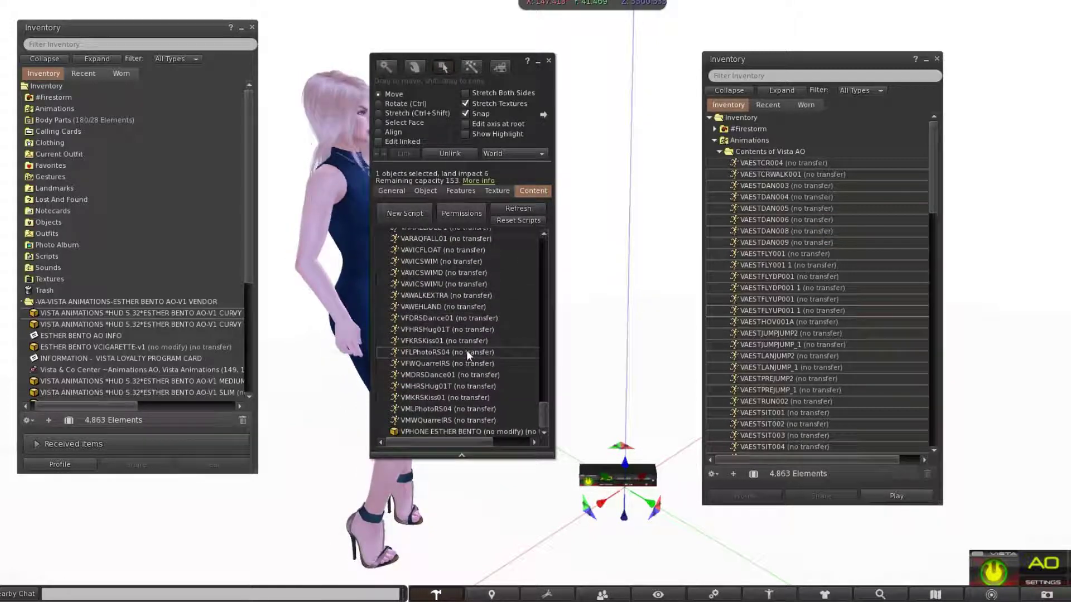
{"action": "left_click", "coordinate": [455, 418]}
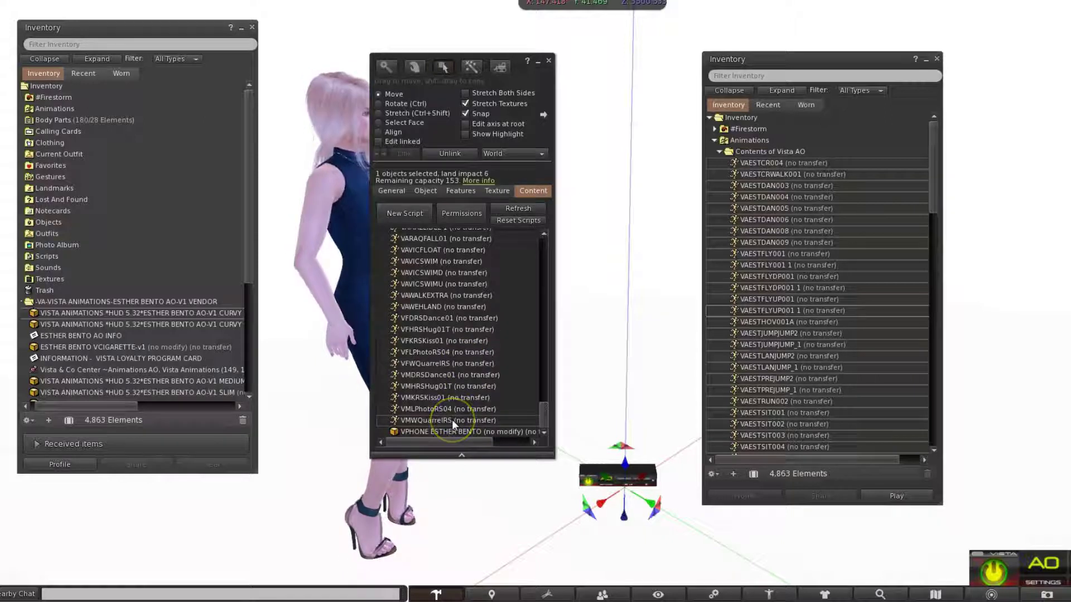
{"action": "key", "text": "ctrl+a"}
{"action": "left_click_drag", "start_coordinate": [452, 419], "coordinate": [800, 318]}
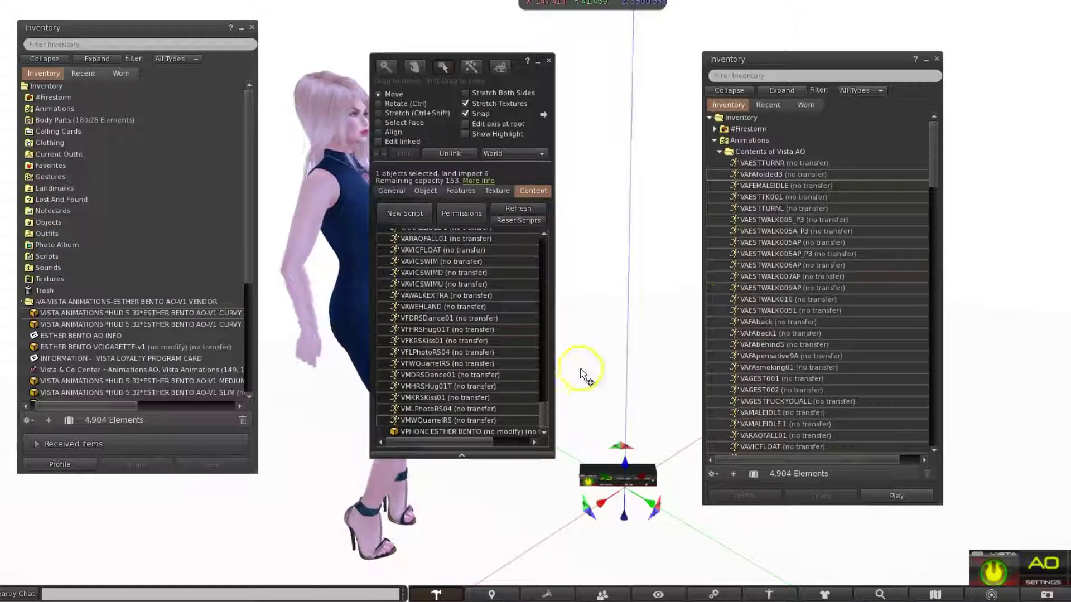
Copy the AO.Default notecard from the HUD's contents into the "Contents of Vista AO" folder and close the object editor
{"action": "left_click_drag", "start_coordinate": [545, 411], "coordinate": [573, 246]}
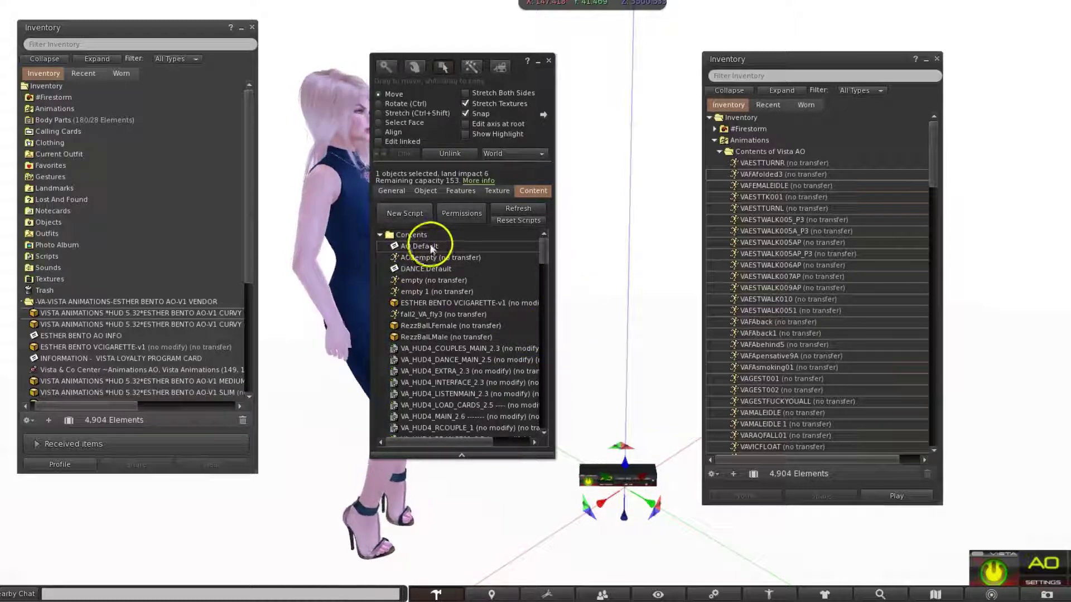
{"action": "left_click", "coordinate": [415, 245]}
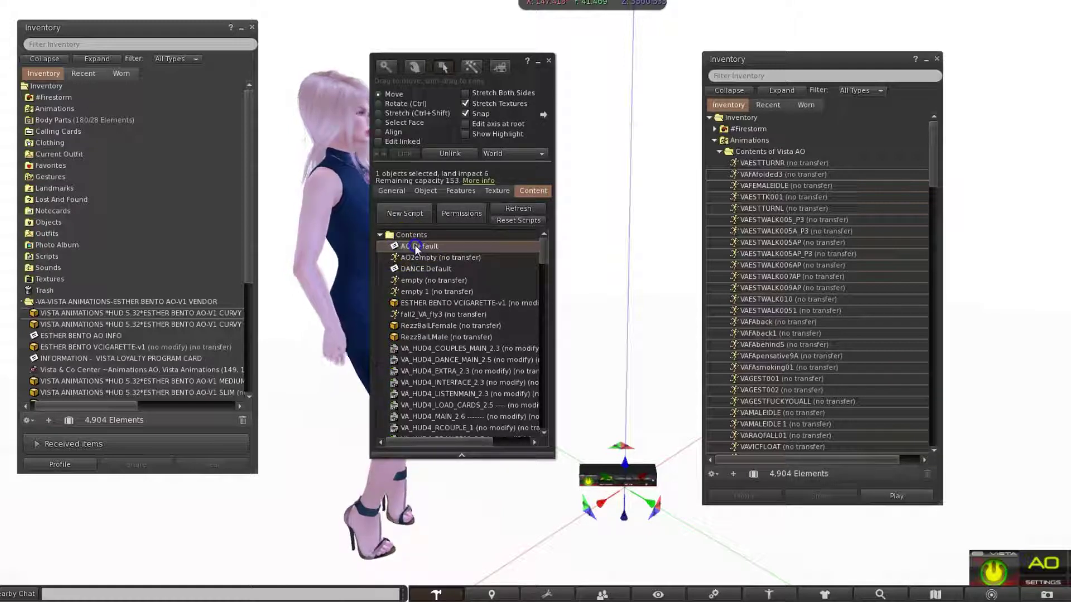
{"action": "left_click", "coordinate": [775, 153]}
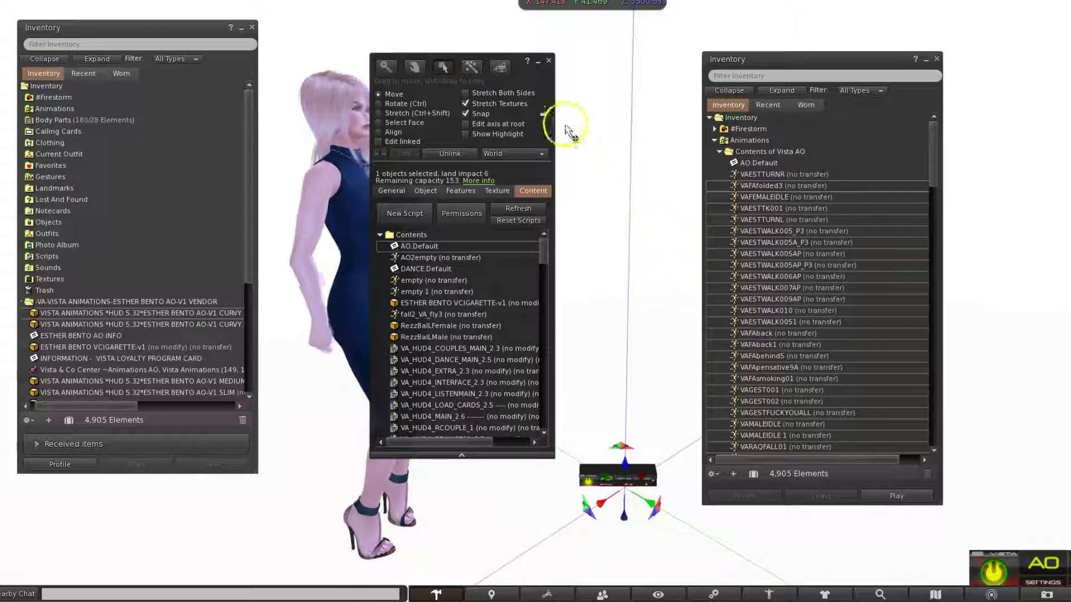
{"action": "left_click", "coordinate": [549, 61]}
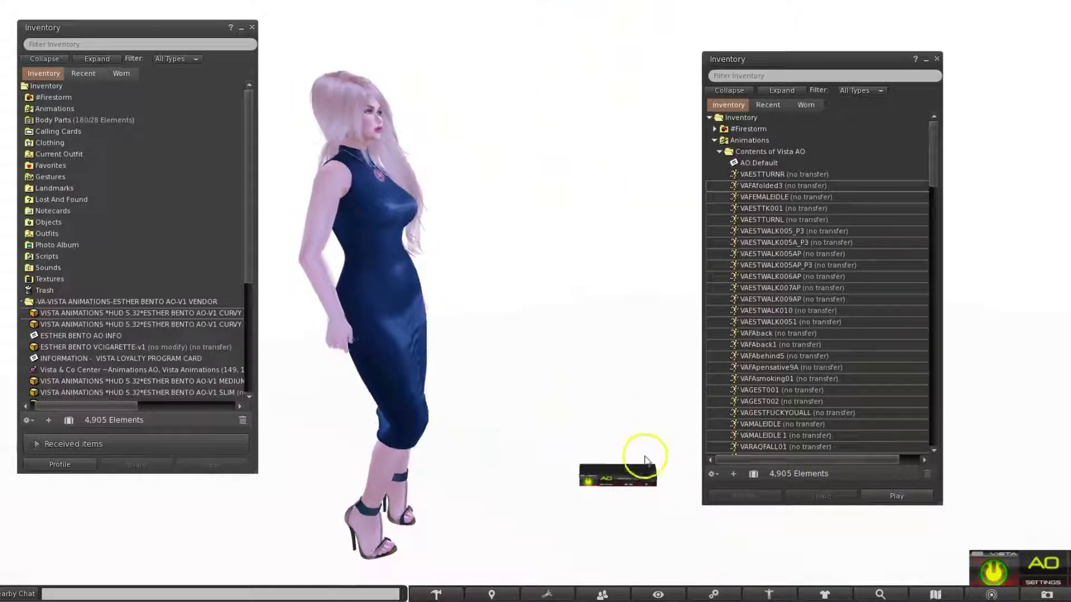
Take the rezzed AO HUD from the ground back into inventory
{"action": "left_click", "coordinate": [228, 361]}
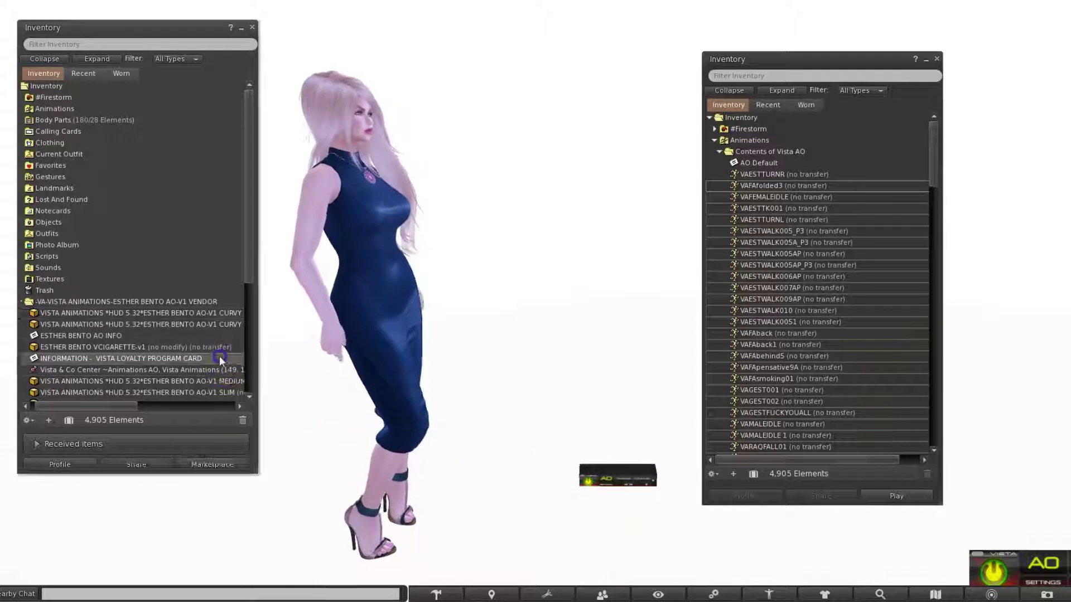
{"action": "right_click", "coordinate": [623, 483]}
{"action": "left_click", "coordinate": [586, 481]}
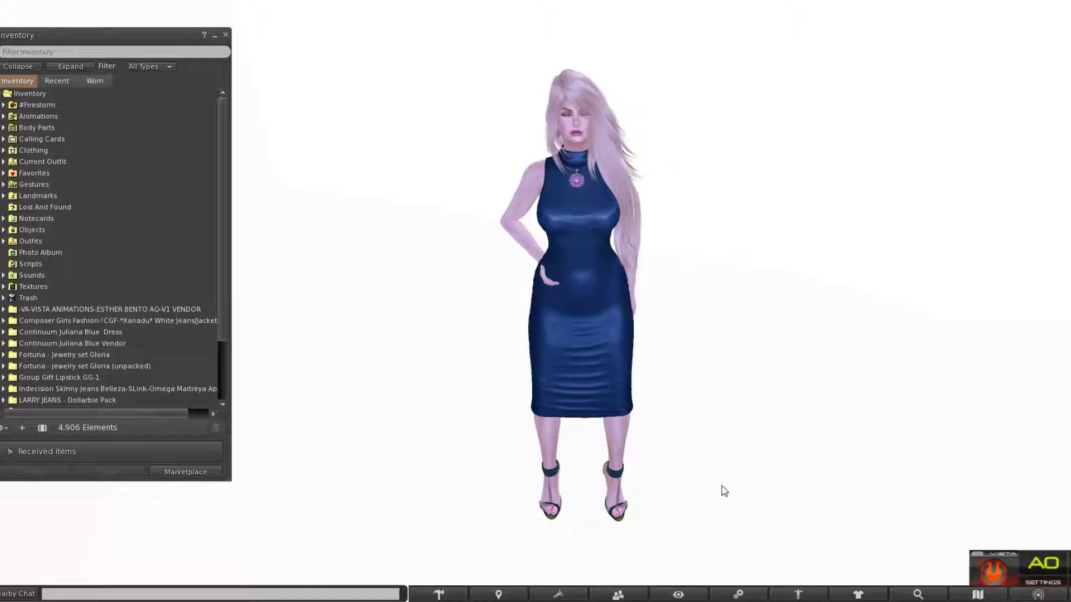
Add the Animation overrider button to the bottom toolbar, between the people and camera controls buttons, and close the button chooser
{"action": "right_click", "coordinate": [679, 595]}
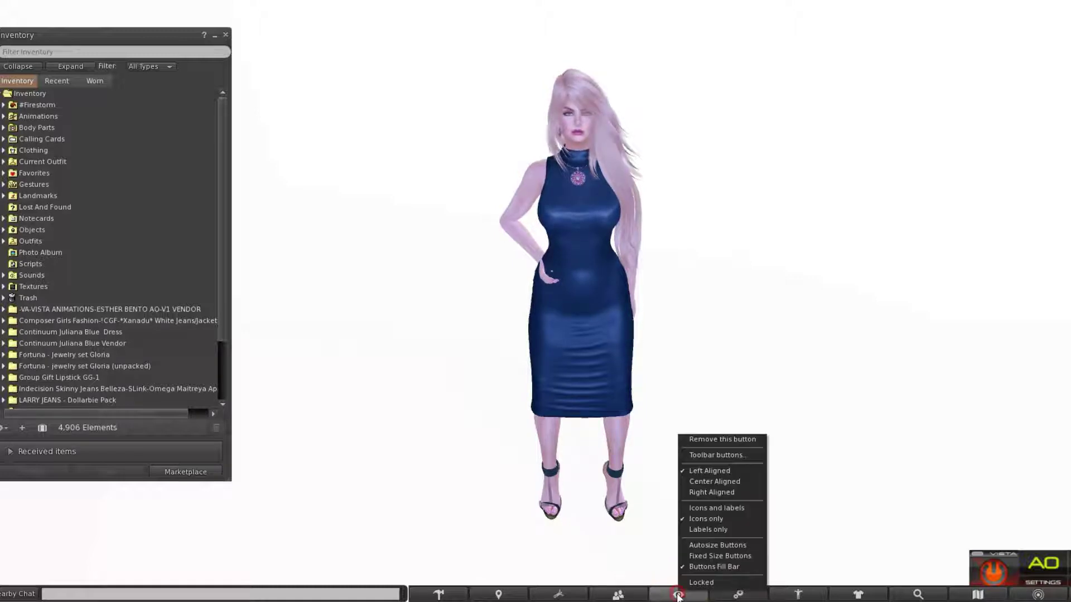
{"action": "left_click", "coordinate": [714, 454]}
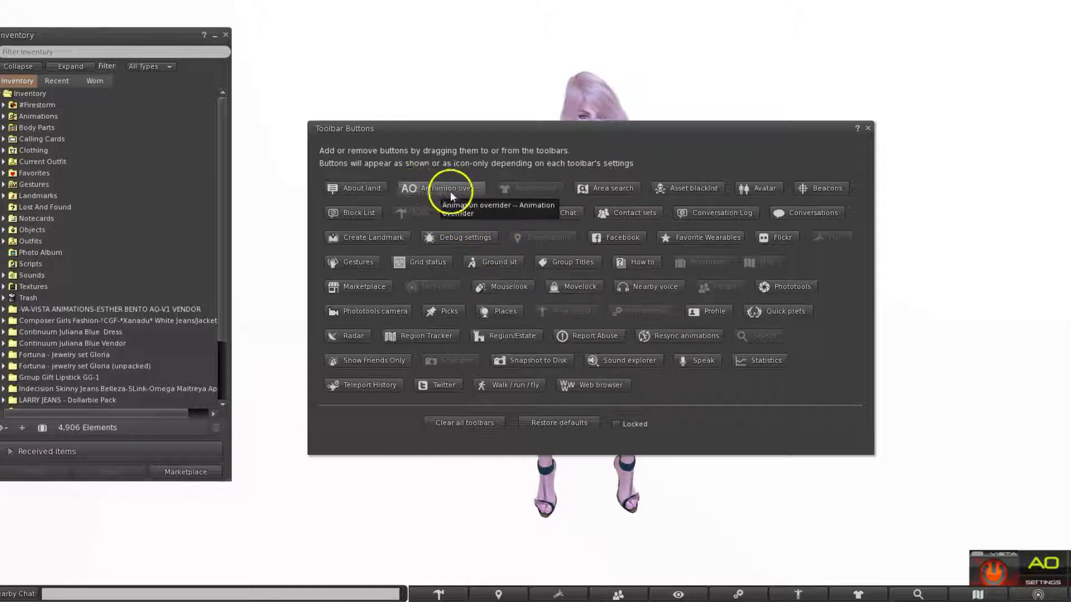
{"action": "left_click_drag", "start_coordinate": [444, 189], "coordinate": [604, 448]}
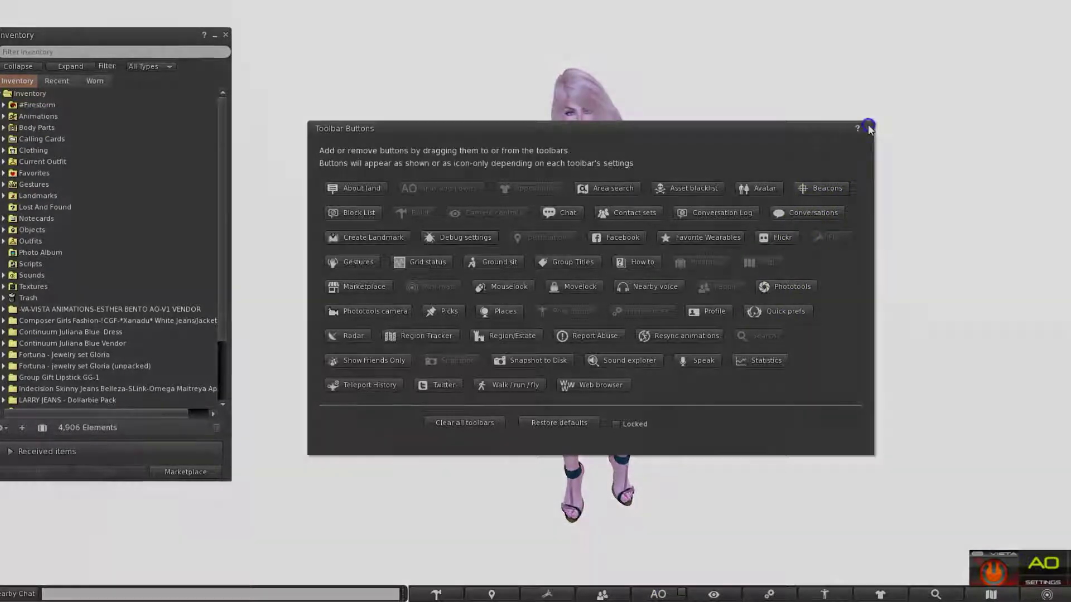
{"action": "left_click", "coordinate": [868, 131]}
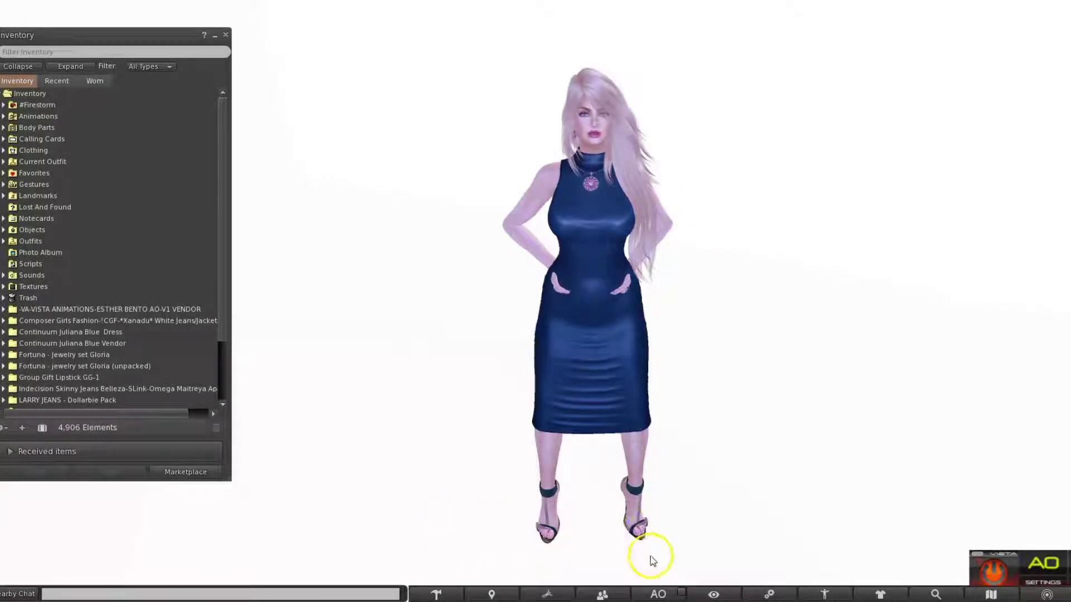
Open the Animation Overrider, expand it to its full settings, and place its window beside the avatar
{"action": "left_click", "coordinate": [658, 595]}
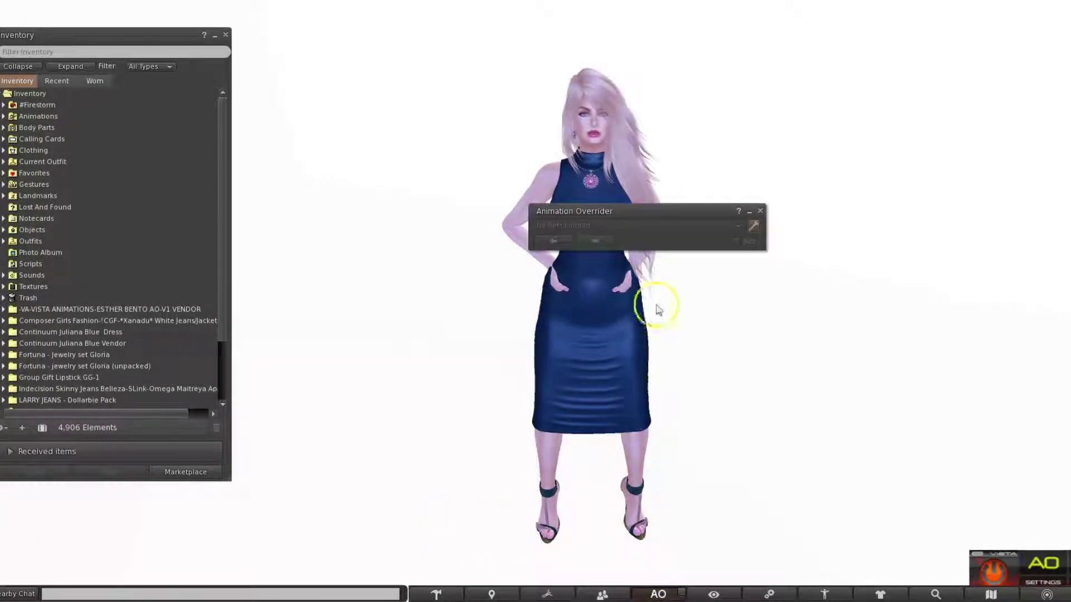
{"action": "left_click", "coordinate": [754, 226]}
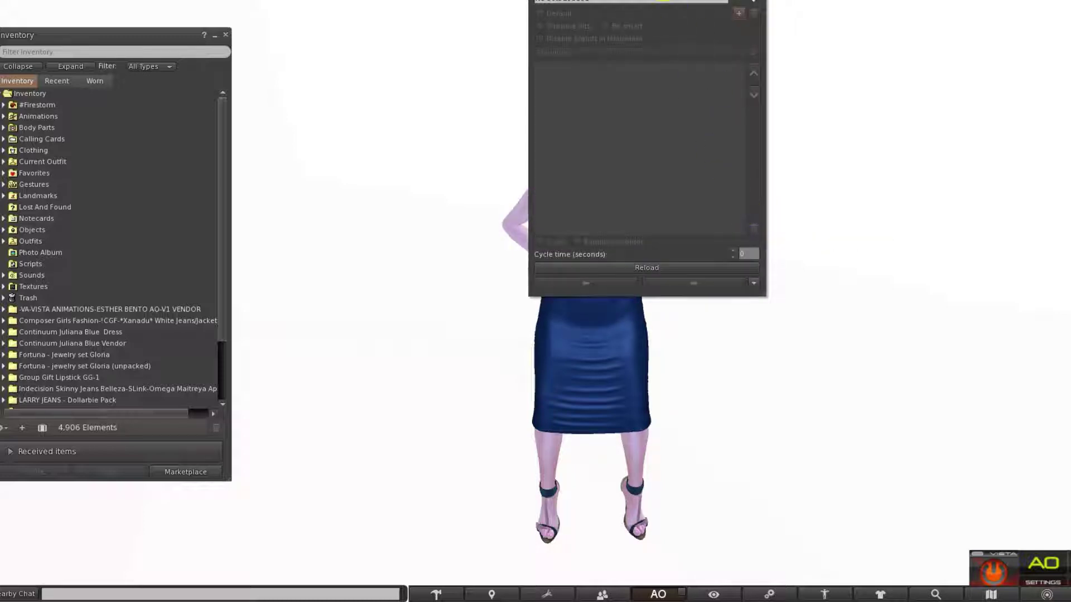
{"action": "left_click_drag", "start_coordinate": [669, 4], "coordinate": [814, 165]}
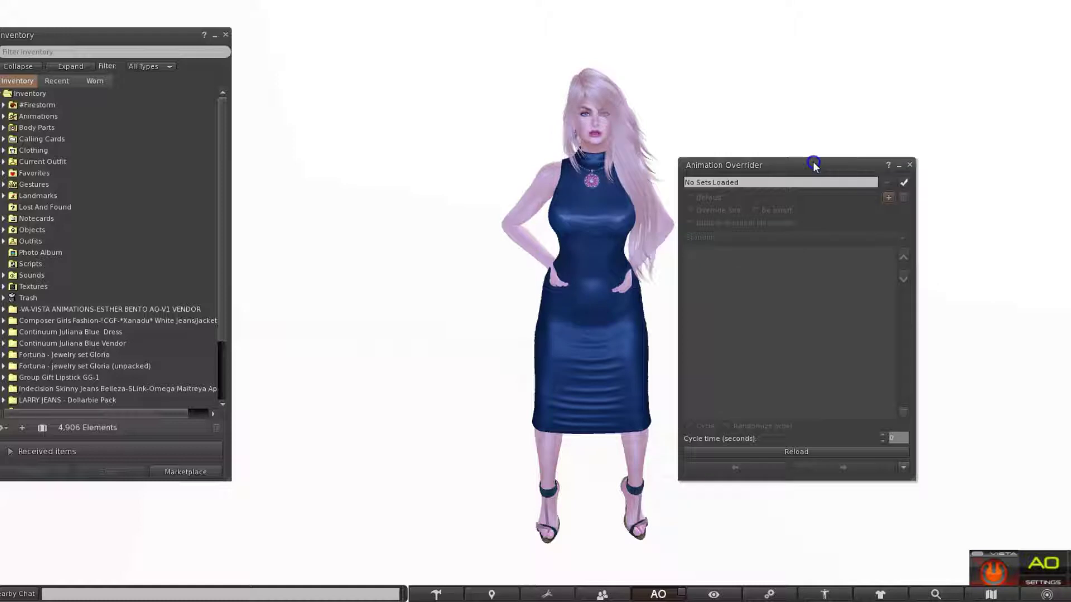
Load the AO.Default notecard from Animations > Contents of Vista AO into the Animation Overrider and reload its animation sets
{"action": "left_click", "coordinate": [3, 116]}
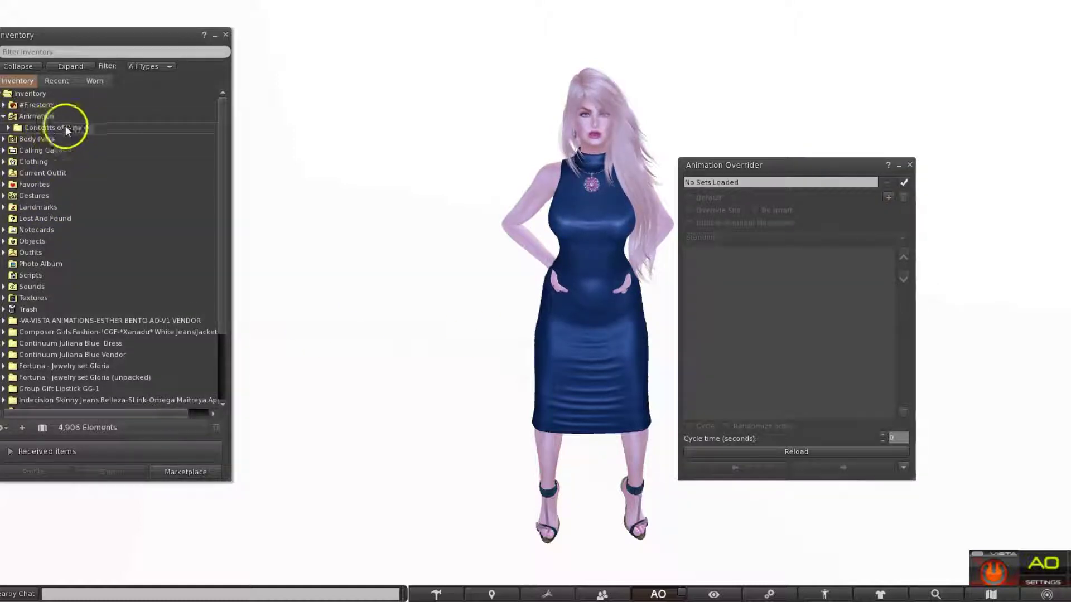
{"action": "left_click", "coordinate": [9, 128]}
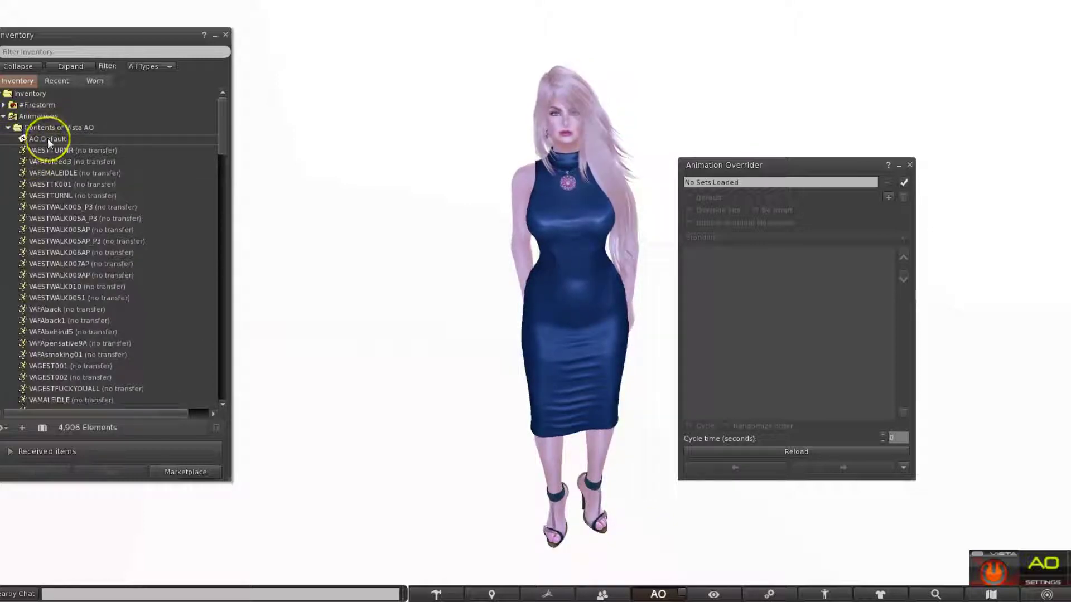
{"action": "left_click_drag", "start_coordinate": [48, 138], "coordinate": [739, 298]}
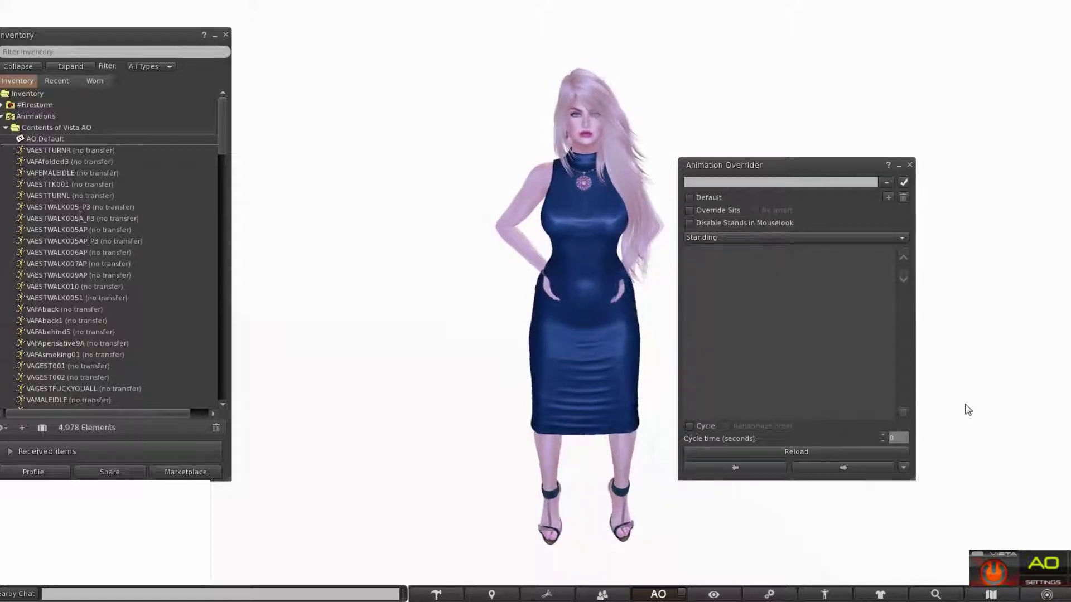
{"action": "left_click", "coordinate": [829, 453]}
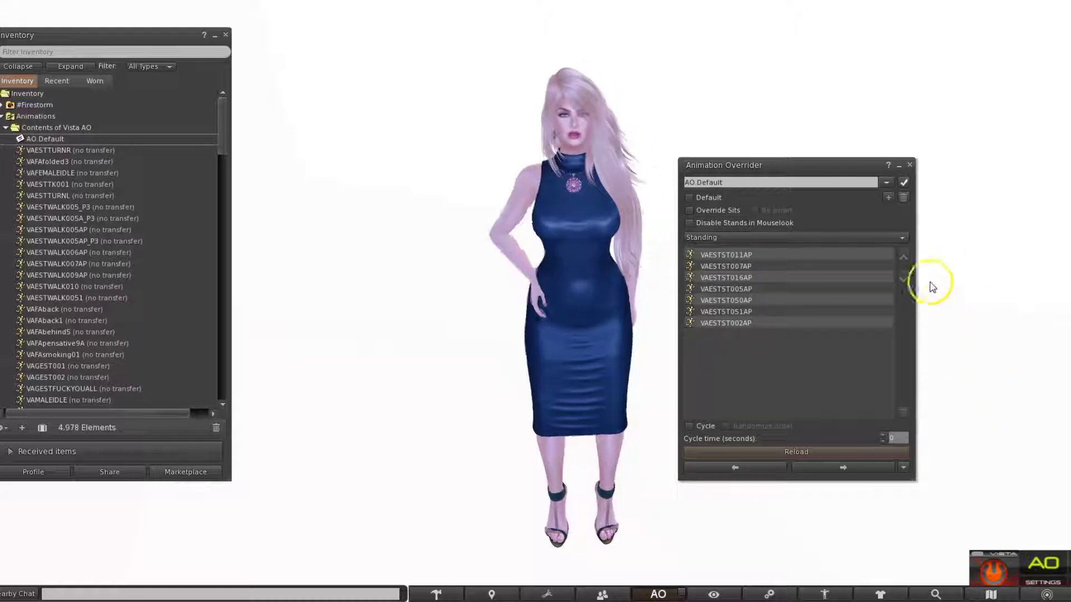
Collapse and close the Animation Overrider window, and enable the overrider from the bottom toolbar
{"action": "left_click", "coordinate": [904, 183]}
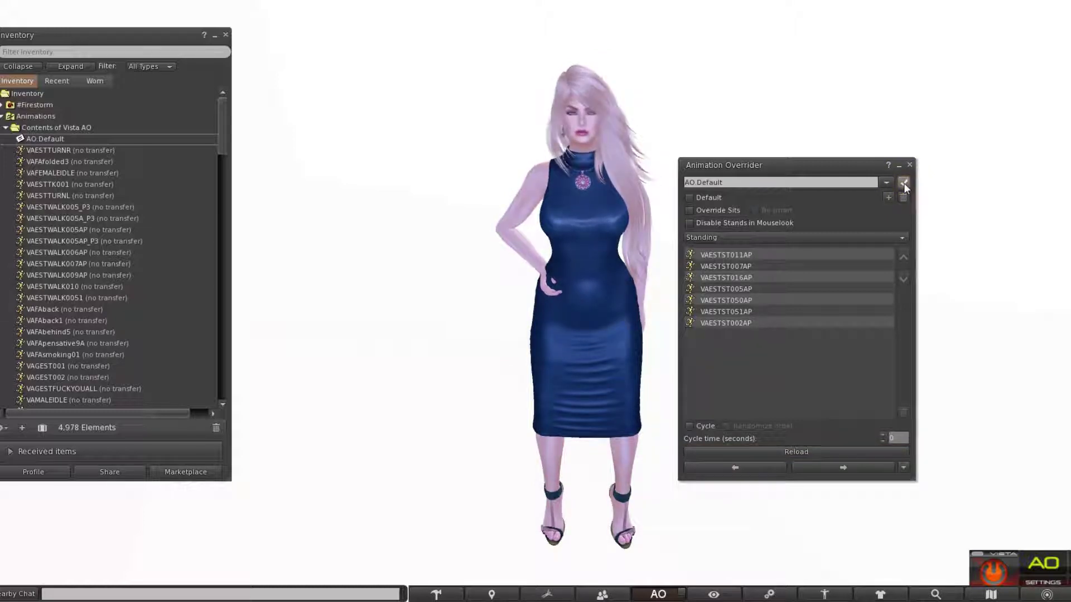
{"action": "left_click", "coordinate": [910, 166]}
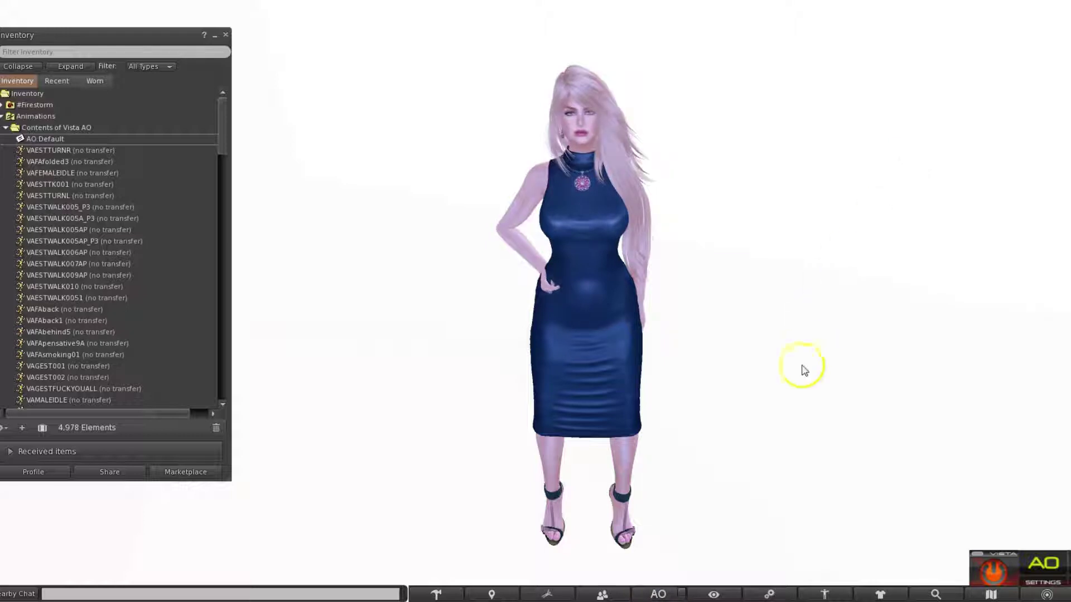
{"action": "left_click", "coordinate": [682, 593]}
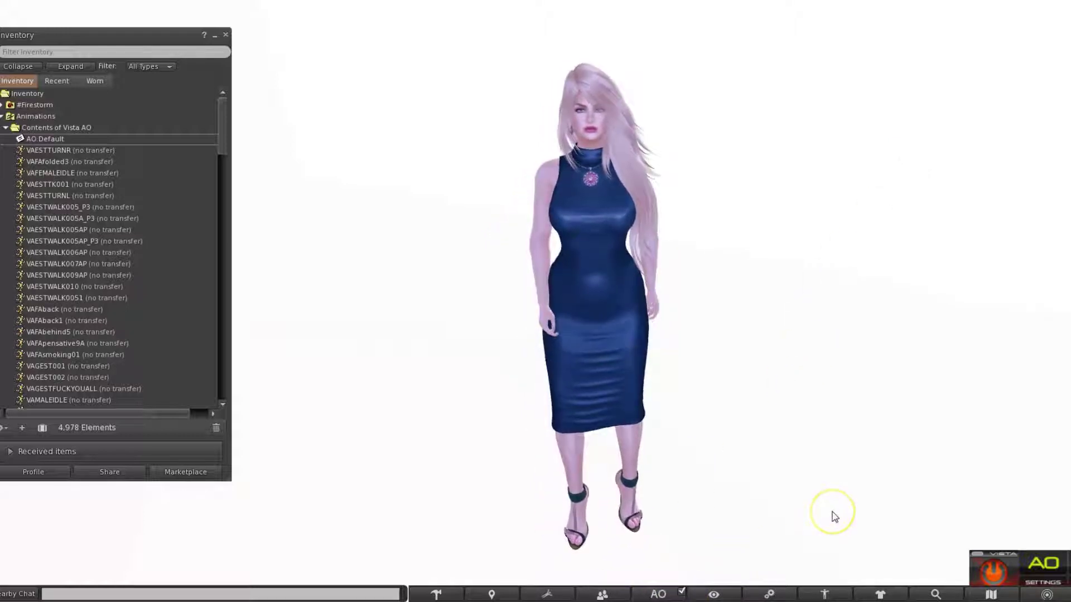
Open the AO.Default notecard and match its first Standing entry, VAESTST002AP, to the animation in the Contents of Vista AO folder
{"action": "left_click", "coordinate": [1008, 572]}
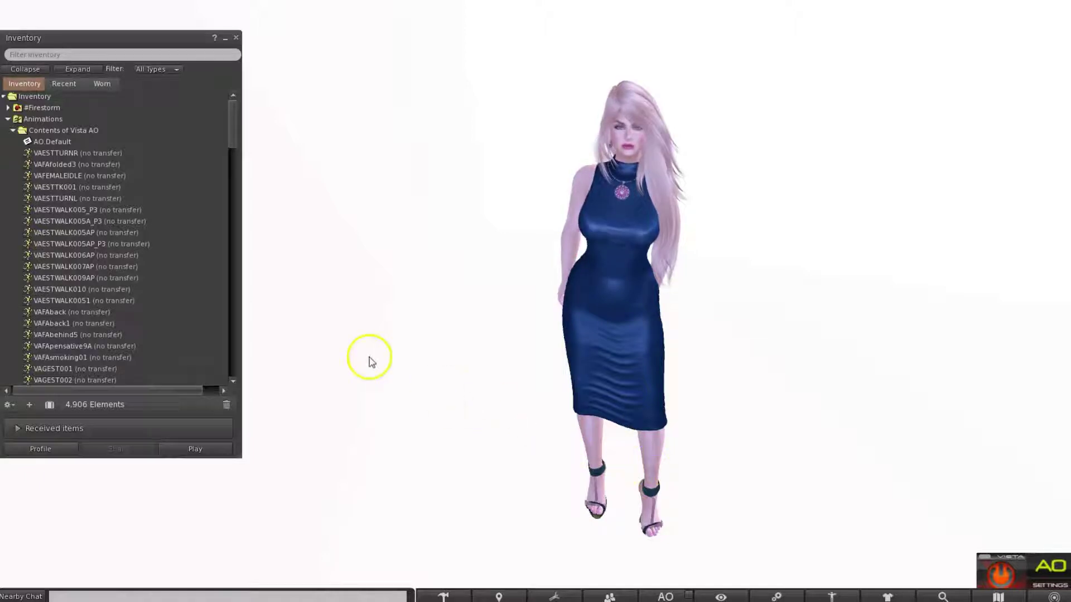
{"action": "left_click", "coordinate": [88, 149]}
{"action": "double_click", "coordinate": [74, 142]}
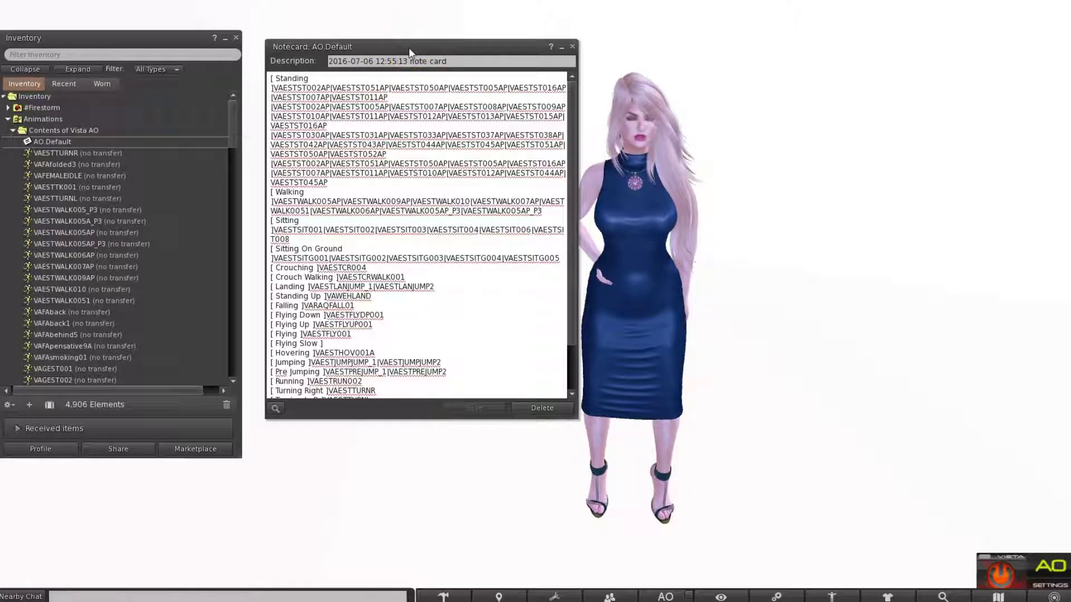
{"action": "left_click", "coordinate": [412, 184]}
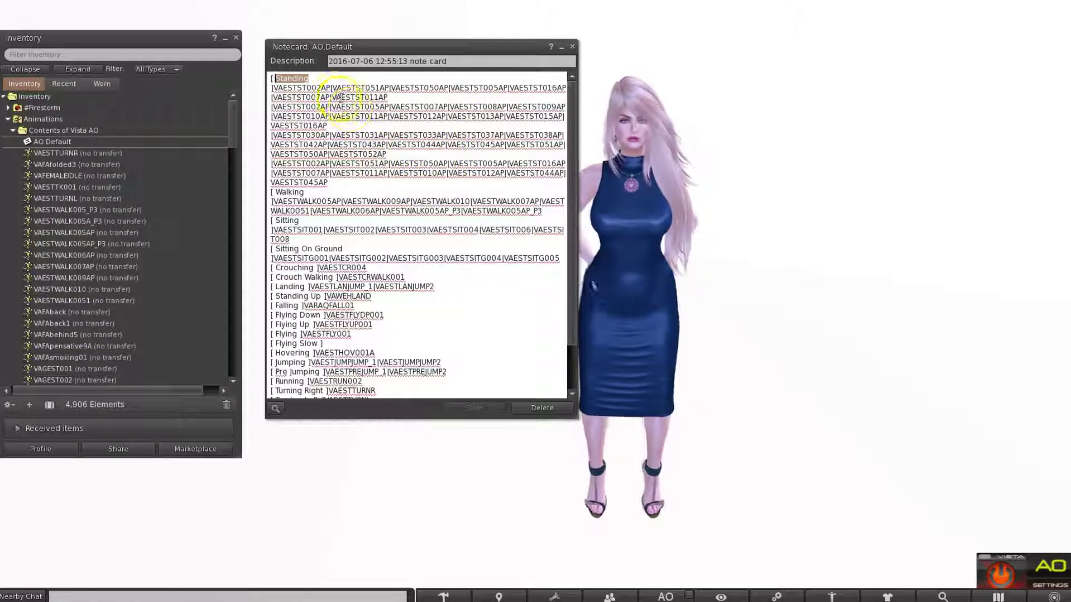
{"action": "left_click", "coordinate": [329, 88]}
{"action": "left_click_drag", "start_coordinate": [313, 88], "coordinate": [279, 87]}
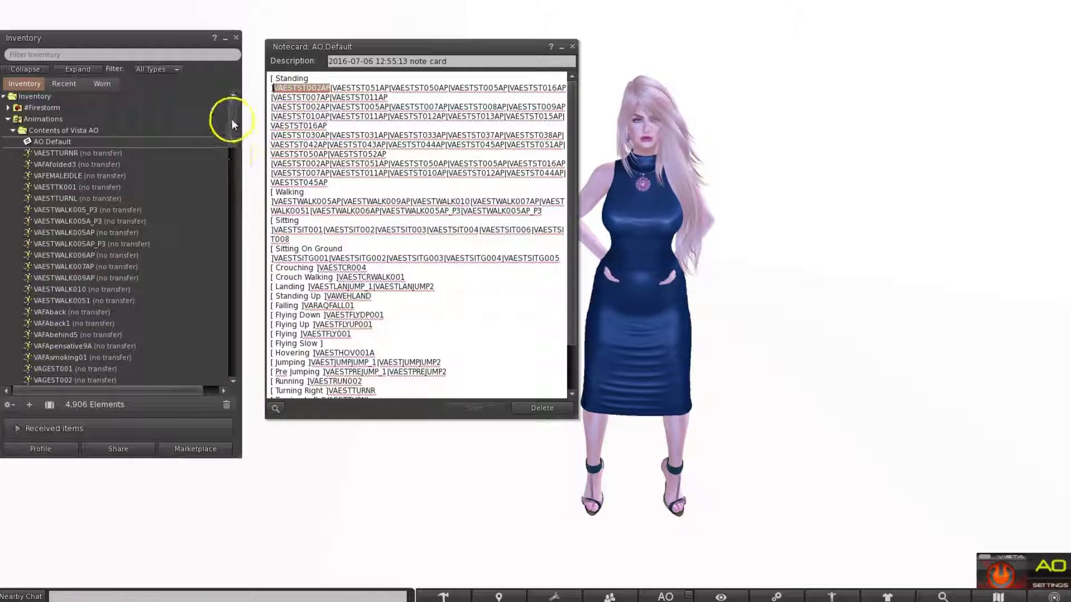
{"action": "left_click_drag", "start_coordinate": [227, 120], "coordinate": [225, 263]}
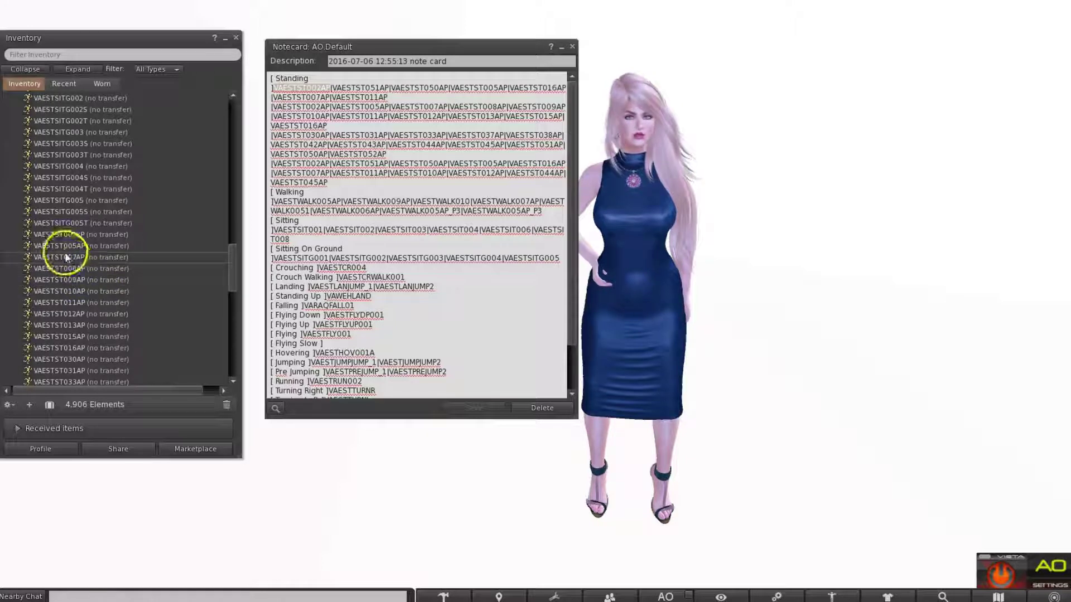
{"action": "left_click", "coordinate": [60, 236]}
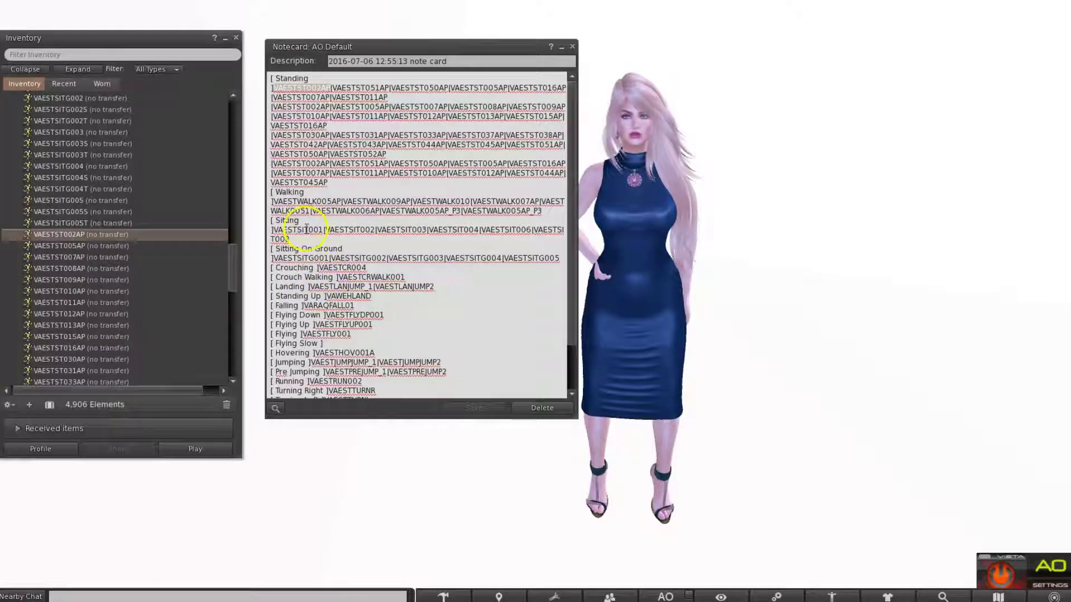
Review the notecard's Walking, Sitting, Sitting On Ground and Crouching entries, and locate the VAESTSITG001 animation in the inventory
{"action": "left_click", "coordinate": [304, 193]}
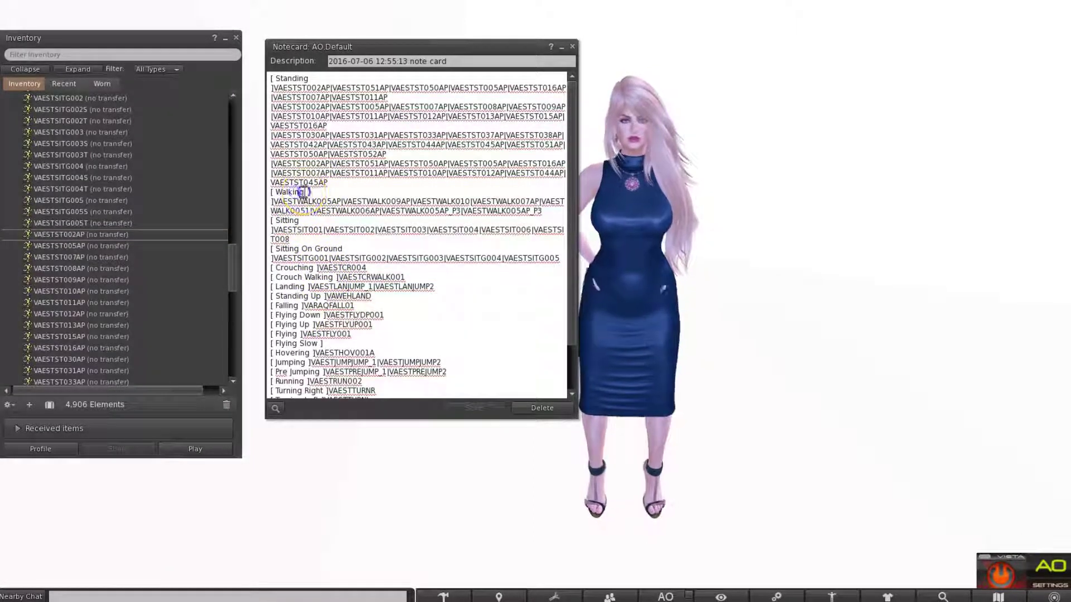
{"action": "left_click_drag", "start_coordinate": [304, 192], "coordinate": [286, 250]}
{"action": "left_click", "coordinate": [298, 222]}
{"action": "left_click", "coordinate": [336, 249]}
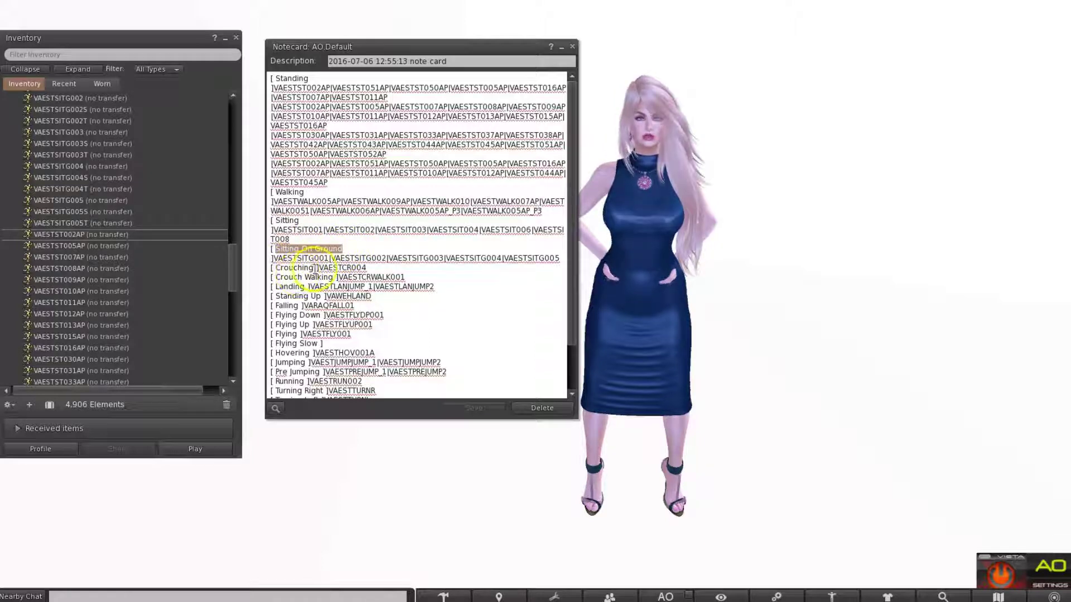
{"action": "left_click_drag", "start_coordinate": [314, 268], "coordinate": [286, 269]}
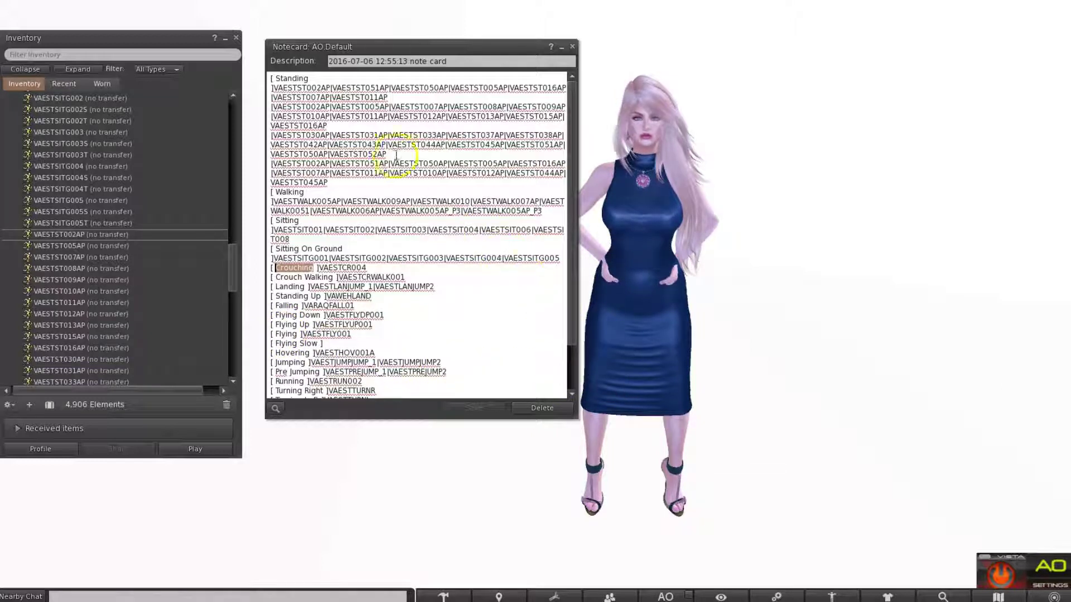
{"action": "left_click_drag", "start_coordinate": [329, 258], "coordinate": [301, 257]}
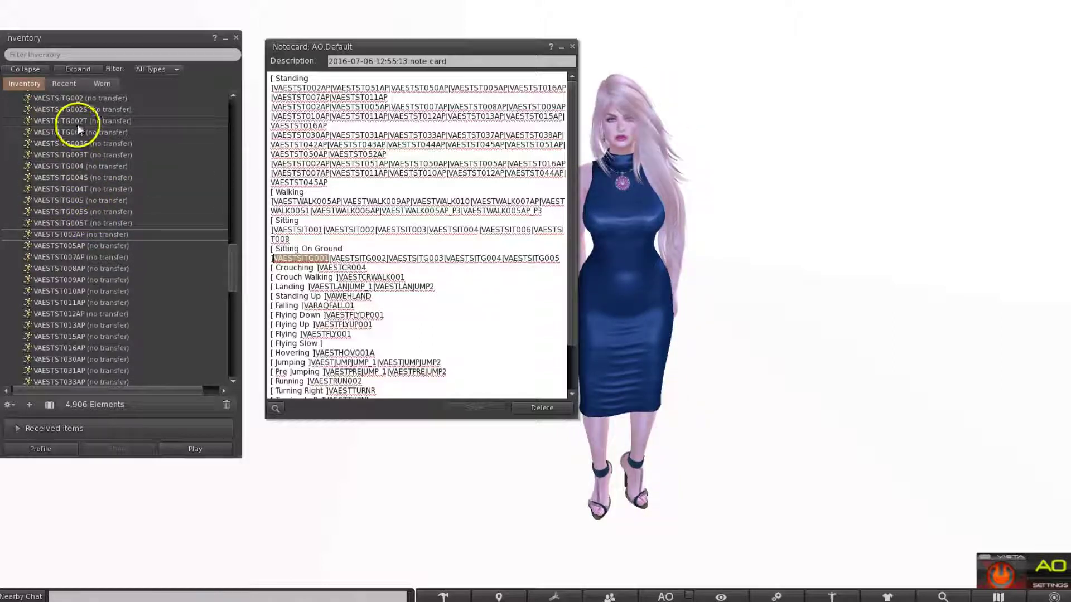
{"action": "scroll", "coordinate": [79, 131], "scroll_direction": "up", "scroll_amount": 1}
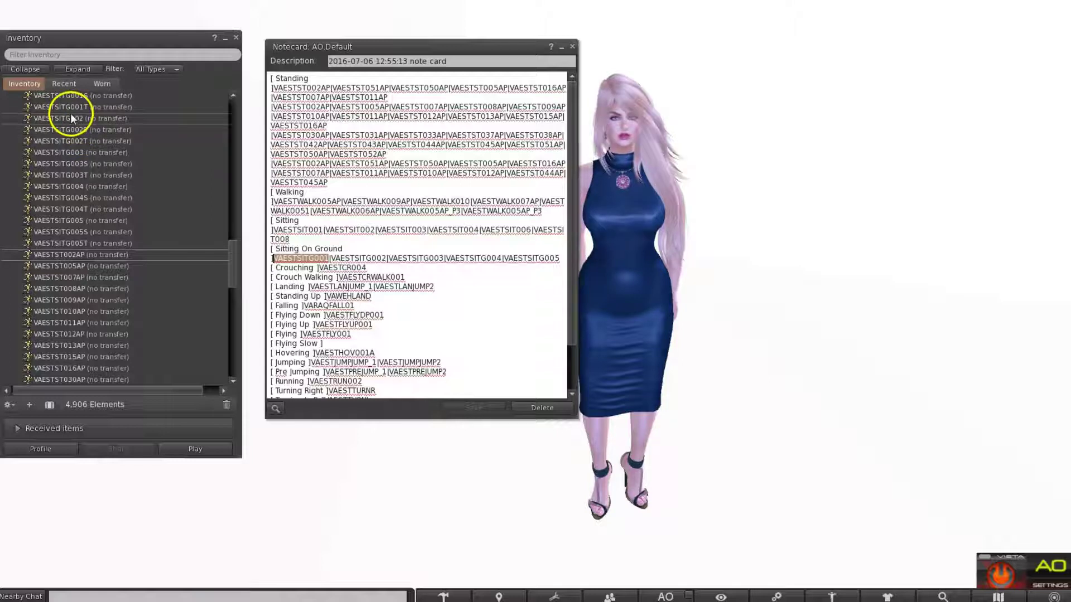
{"action": "scroll", "coordinate": [70, 114], "scroll_direction": "up", "scroll_amount": 2}
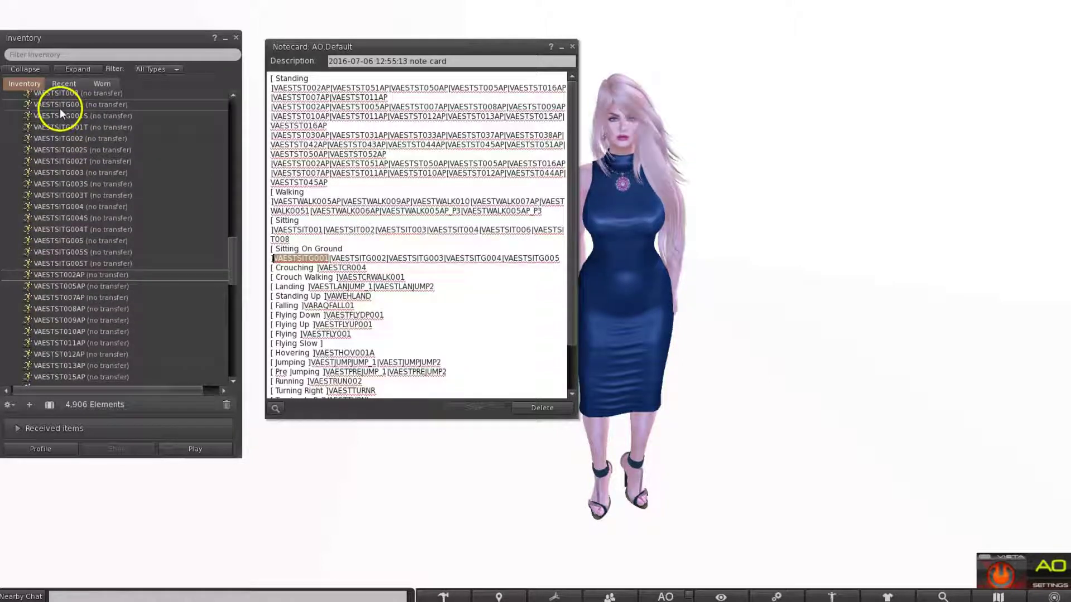
{"action": "left_click", "coordinate": [60, 108]}
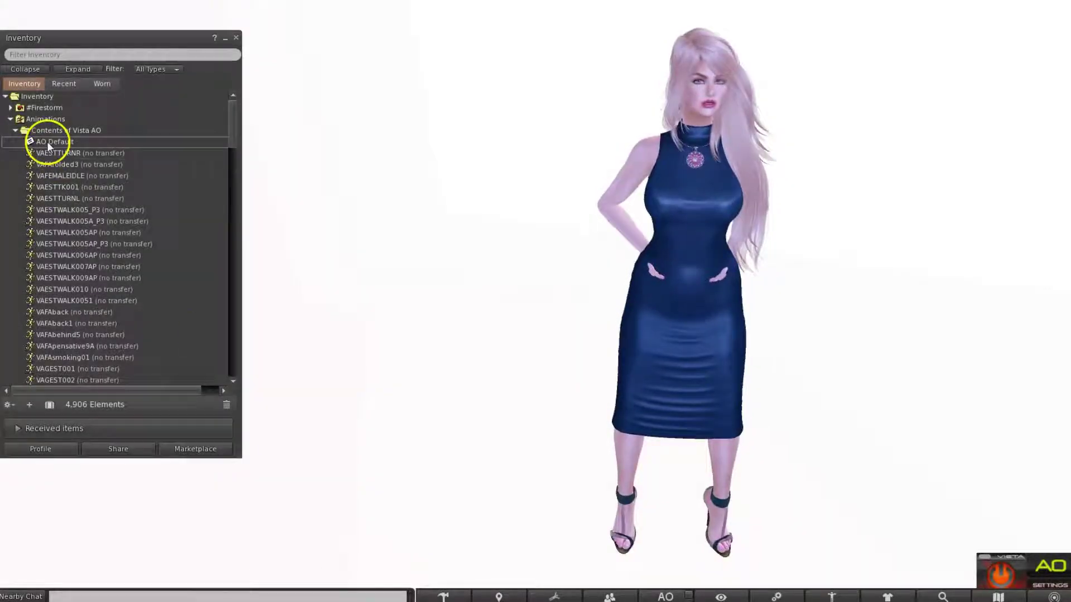
Reopen the AO.Default notecard and show the Animation Overrider with its full settings beside the avatar
{"action": "double_click", "coordinate": [47, 141]}
{"action": "left_click", "coordinate": [329, 222]}
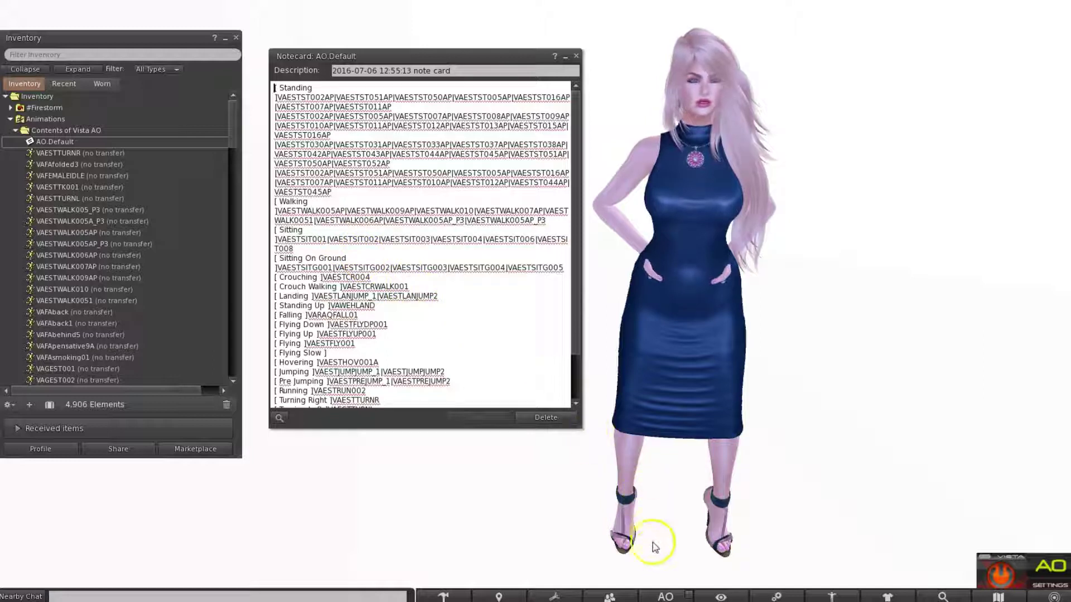
{"action": "left_click", "coordinate": [660, 589]}
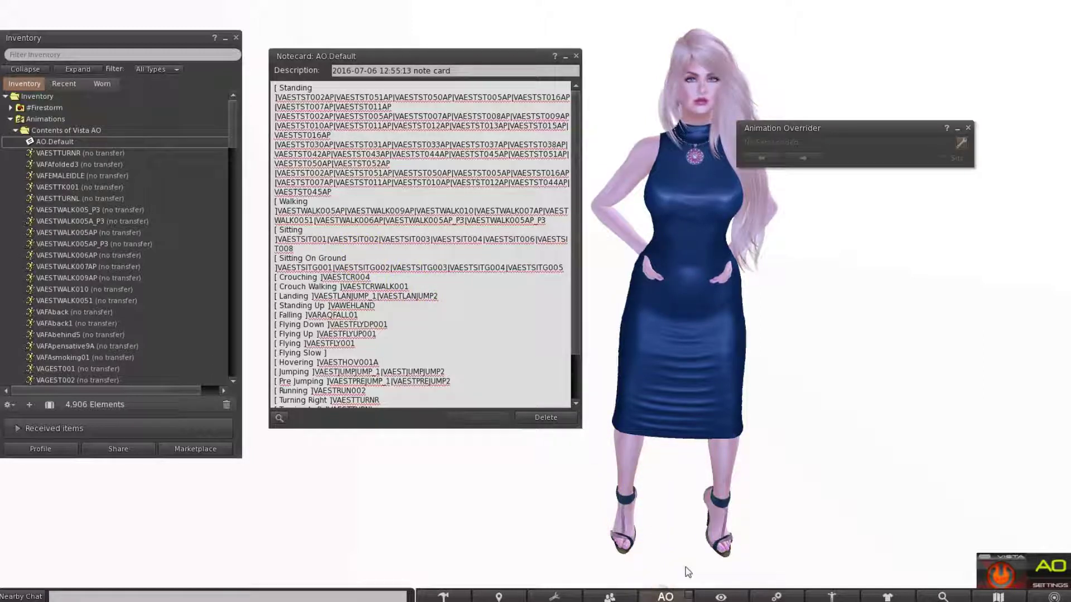
{"action": "left_click_drag", "start_coordinate": [875, 127], "coordinate": [906, 119]}
{"action": "left_click", "coordinate": [990, 152]}
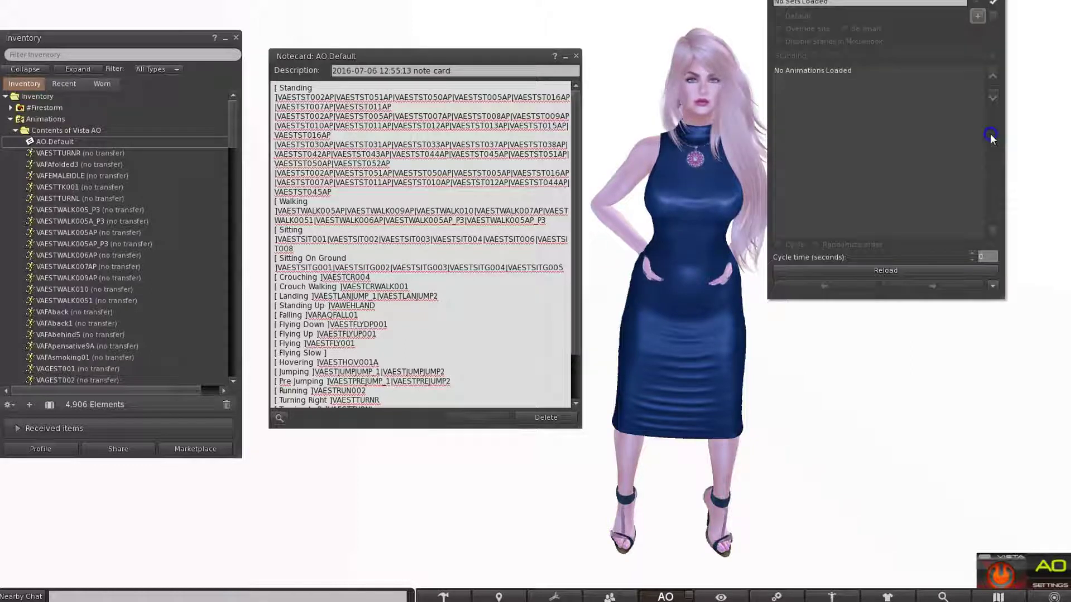
{"action": "left_click_drag", "start_coordinate": [908, 5], "coordinate": [916, 88]}
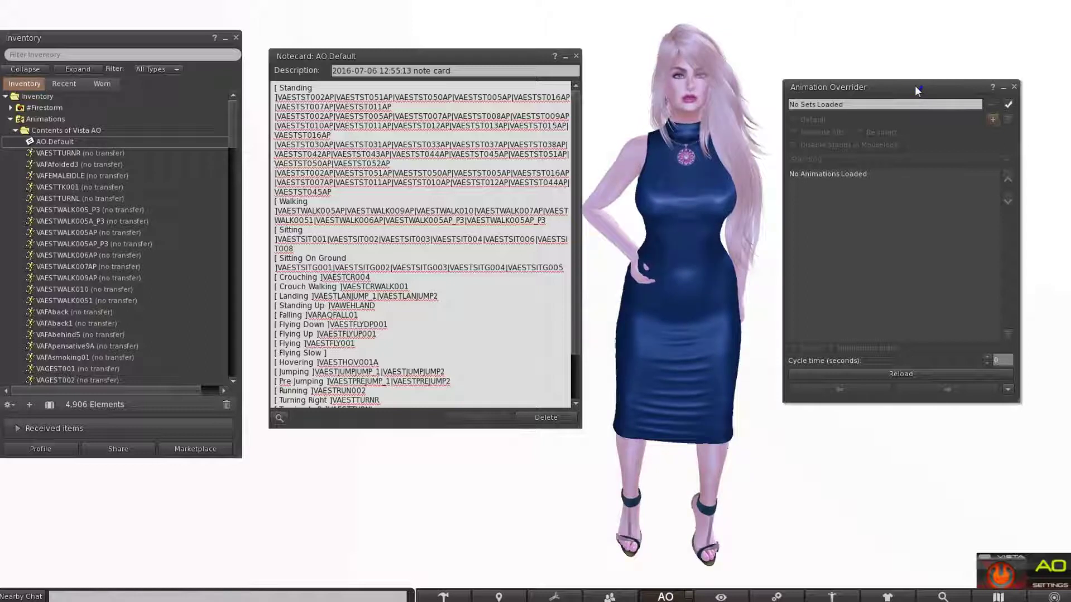
Create a new animation set in the Animation Overrider with the suggested name New AO Set
{"action": "left_click", "coordinate": [918, 176]}
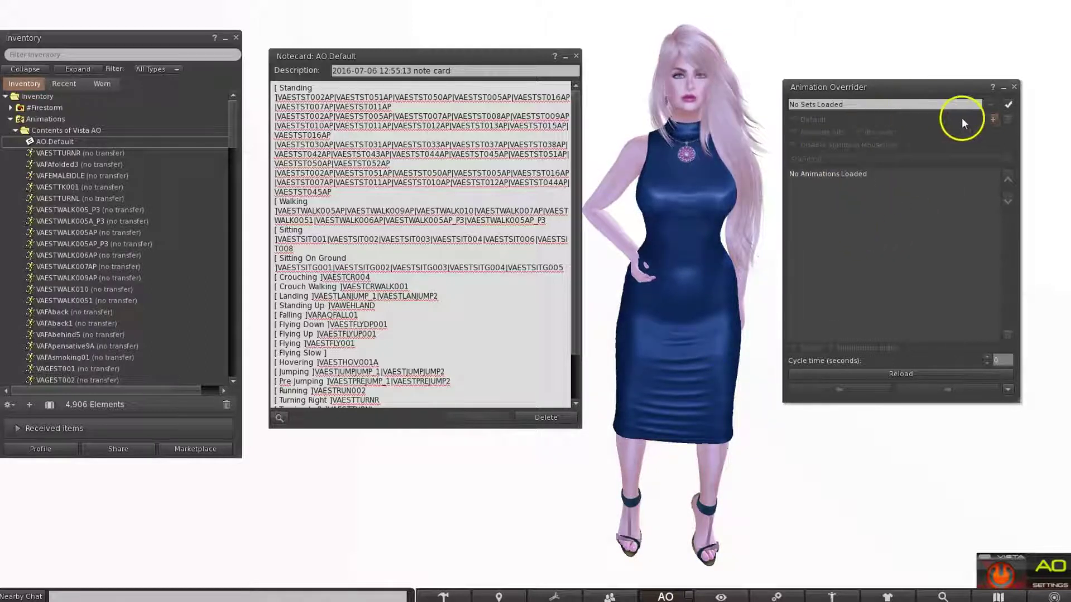
{"action": "left_click", "coordinate": [992, 118]}
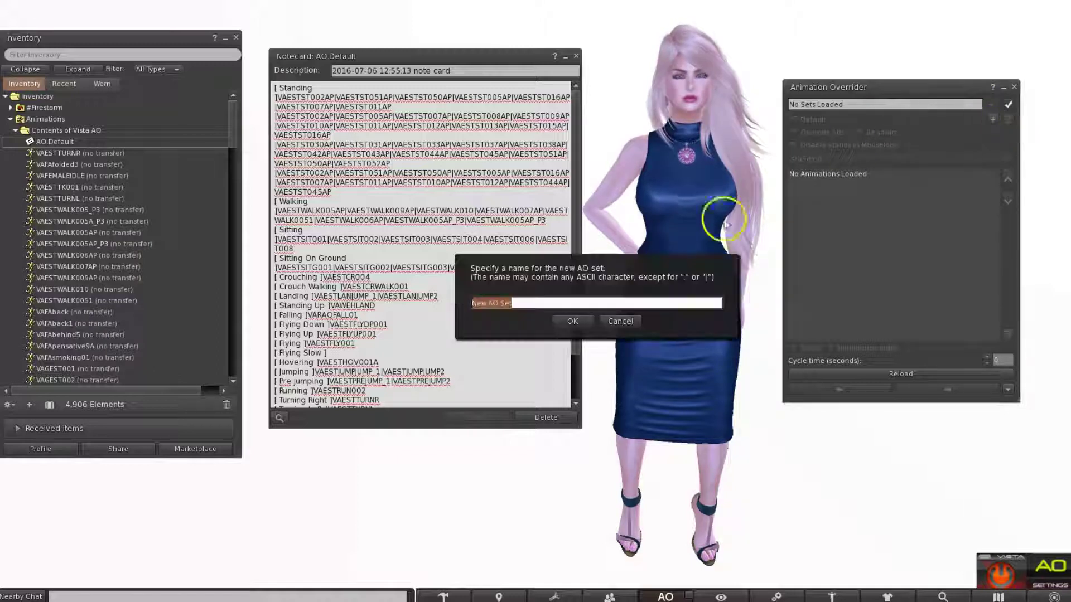
{"action": "left_click", "coordinate": [574, 321]}
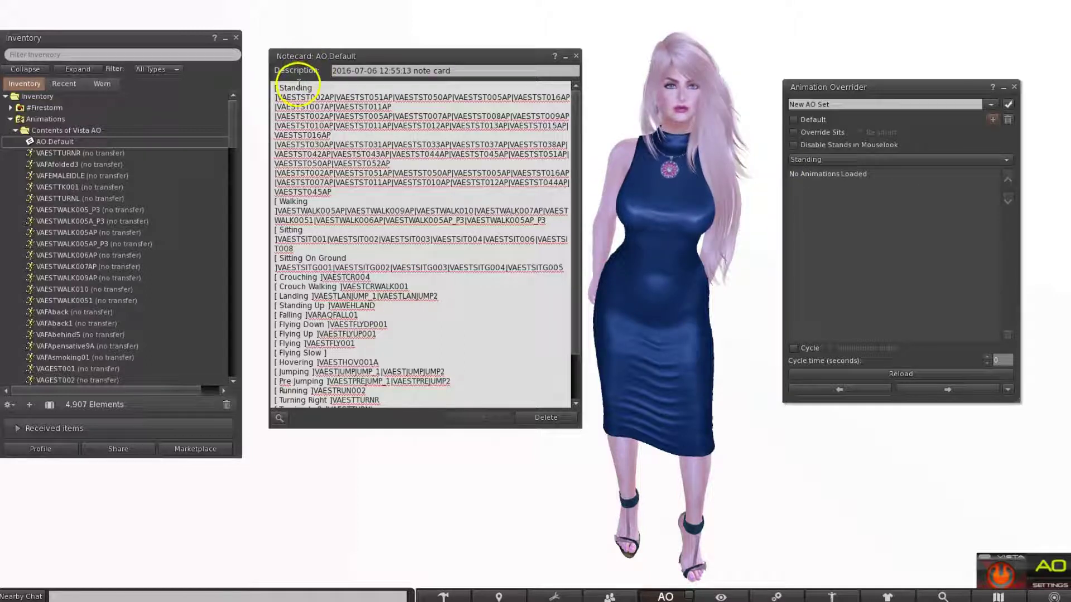
Check the notecard's Standing section and locate the standing animations in the inventory, starting from VAESTST002AP
{"action": "left_click_drag", "start_coordinate": [278, 88], "coordinate": [314, 88]}
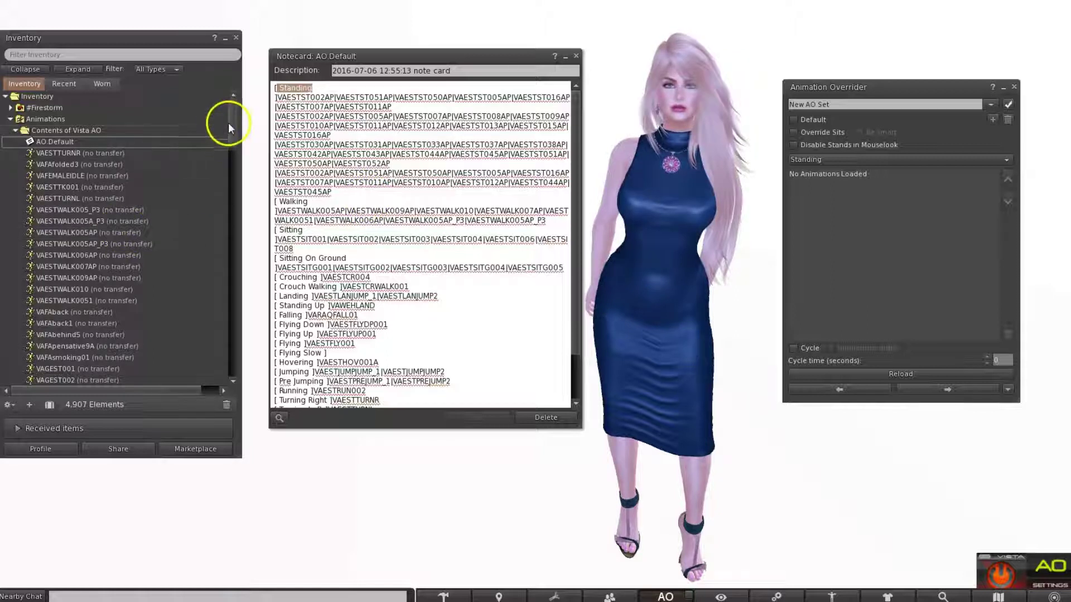
{"action": "left_click_drag", "start_coordinate": [229, 123], "coordinate": [266, 274]}
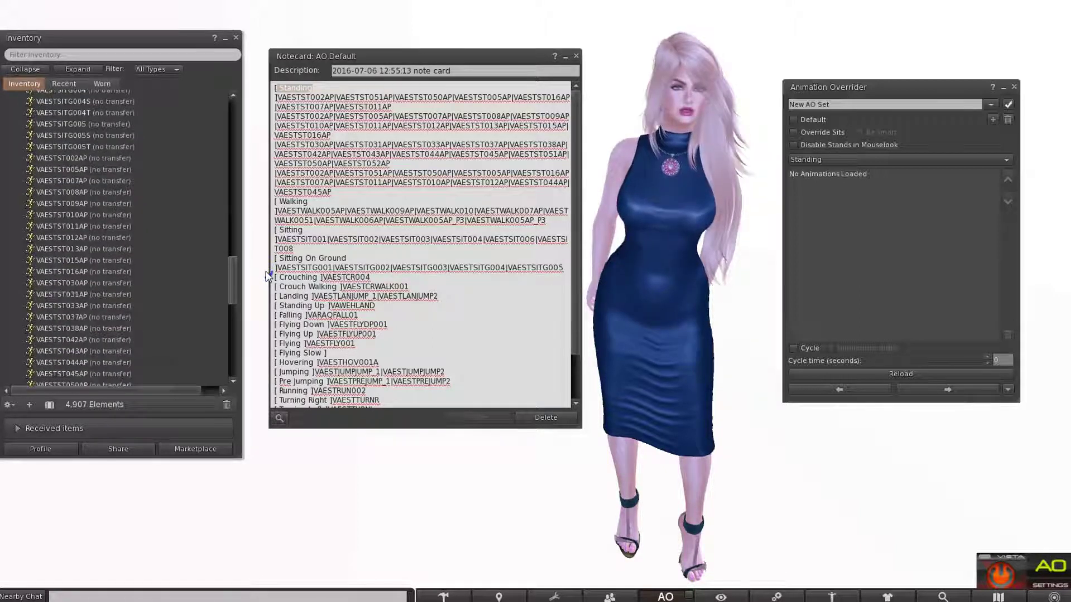
{"action": "left_click", "coordinate": [66, 159]}
{"action": "left_click", "coordinate": [65, 168]}
{"action": "left_click", "coordinate": [69, 180]}
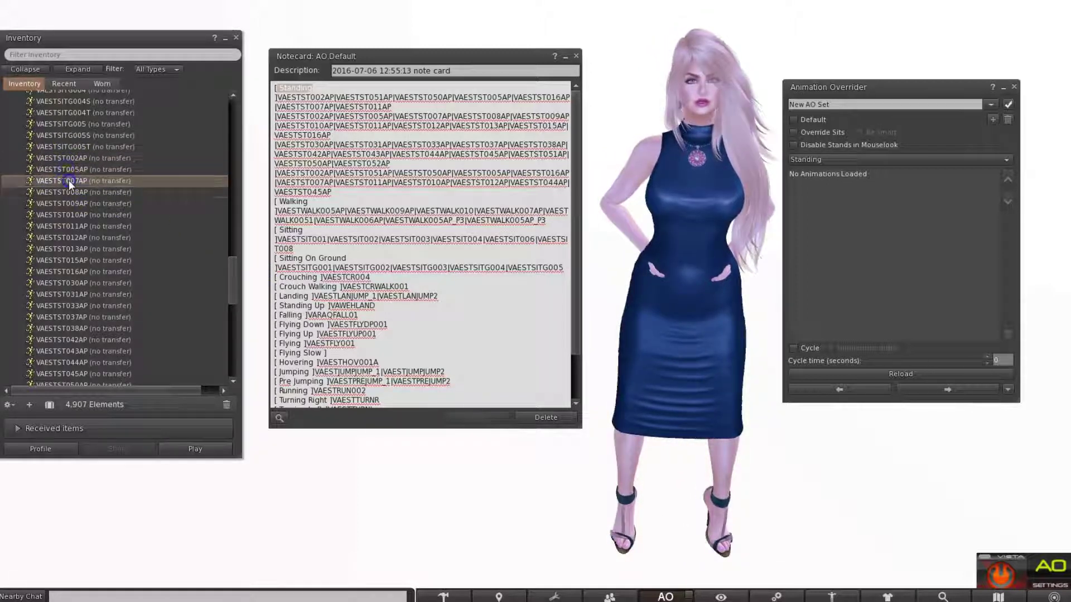
{"action": "left_click", "coordinate": [74, 189]}
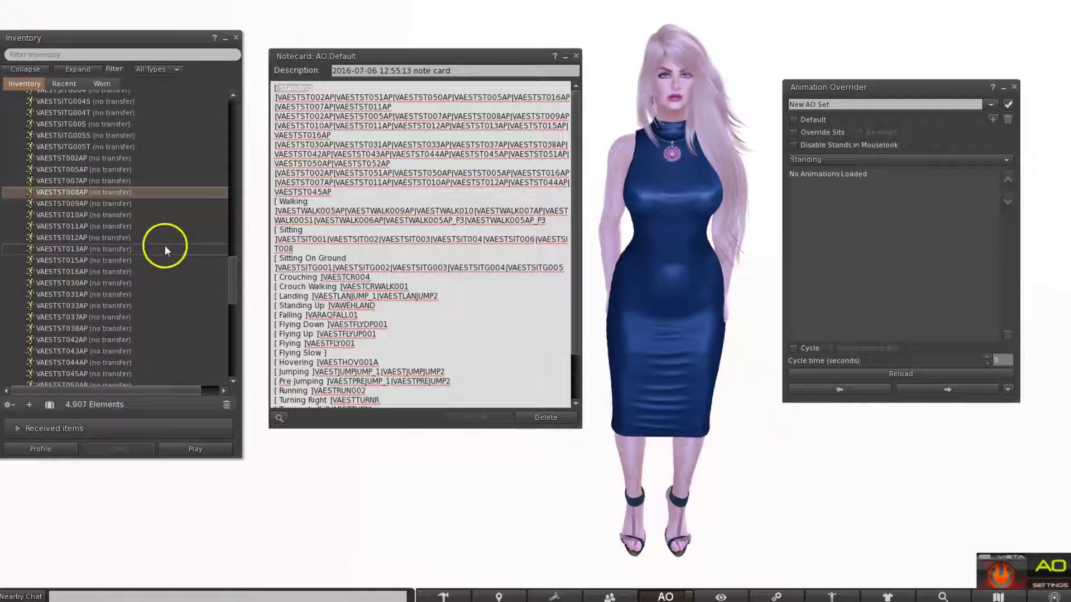
{"action": "scroll", "coordinate": [117, 278], "scroll_direction": "up", "scroll_amount": 2}
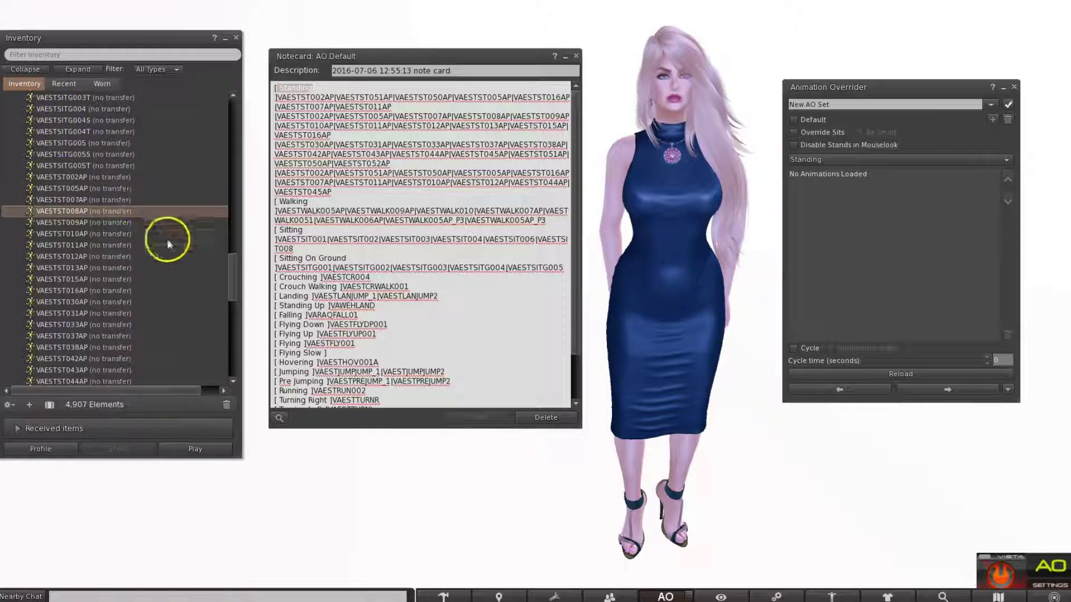
{"action": "left_click_drag", "start_coordinate": [235, 272], "coordinate": [238, 211]}
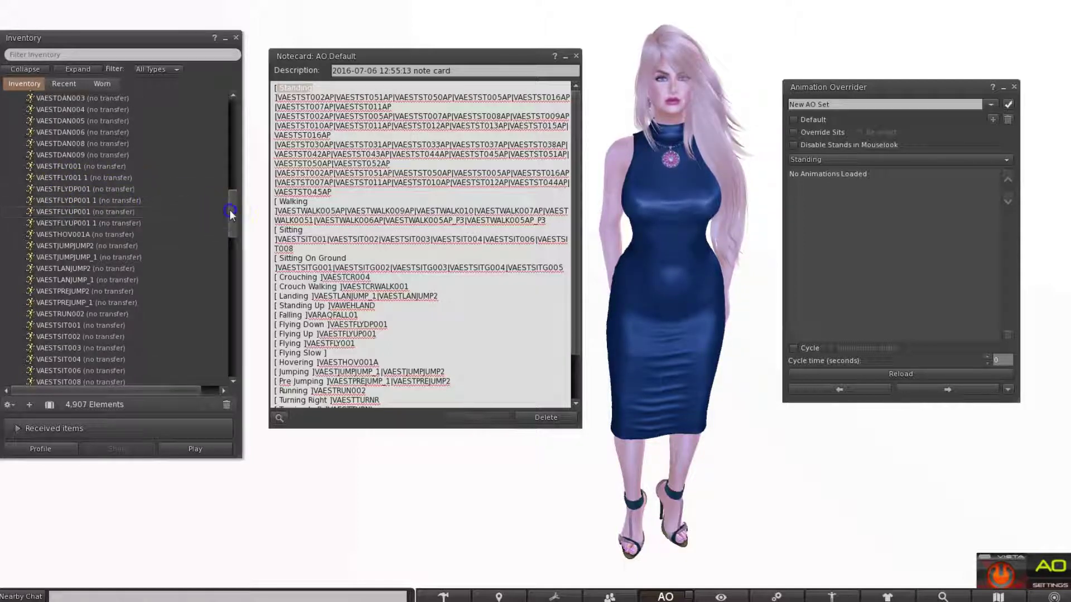
{"action": "left_click_drag", "start_coordinate": [229, 210], "coordinate": [231, 219]}
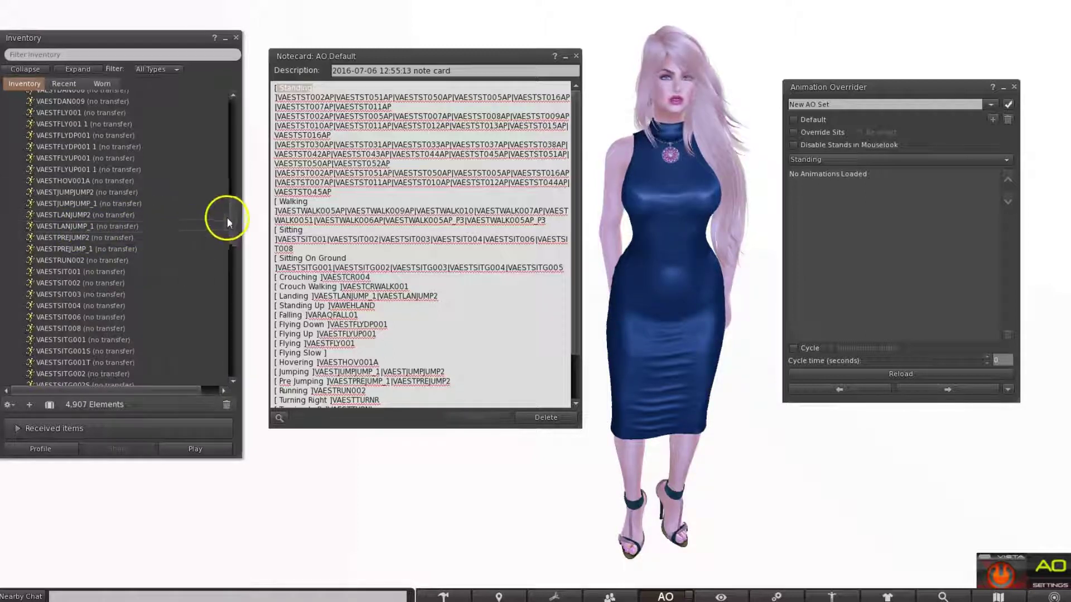
{"action": "left_click_drag", "start_coordinate": [229, 218], "coordinate": [233, 263]}
{"action": "left_click", "coordinate": [170, 234]}
{"action": "left_click", "coordinate": [82, 196]}
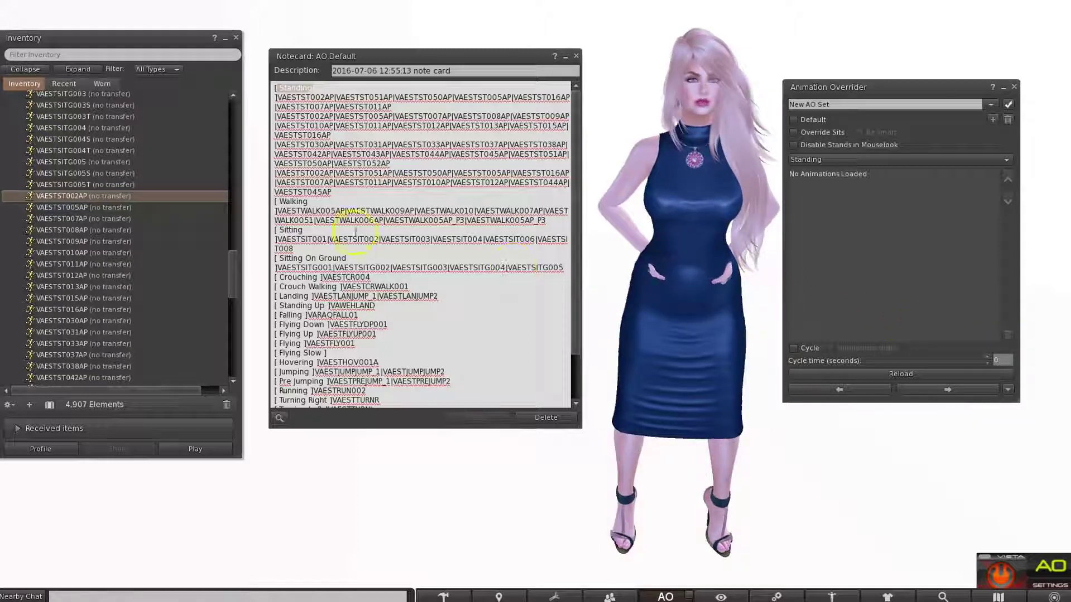
Preview the VAESTST002AP animation on the avatar, and close its preview window
{"action": "double_click", "coordinate": [145, 199]}
{"action": "left_click", "coordinate": [473, 484]}
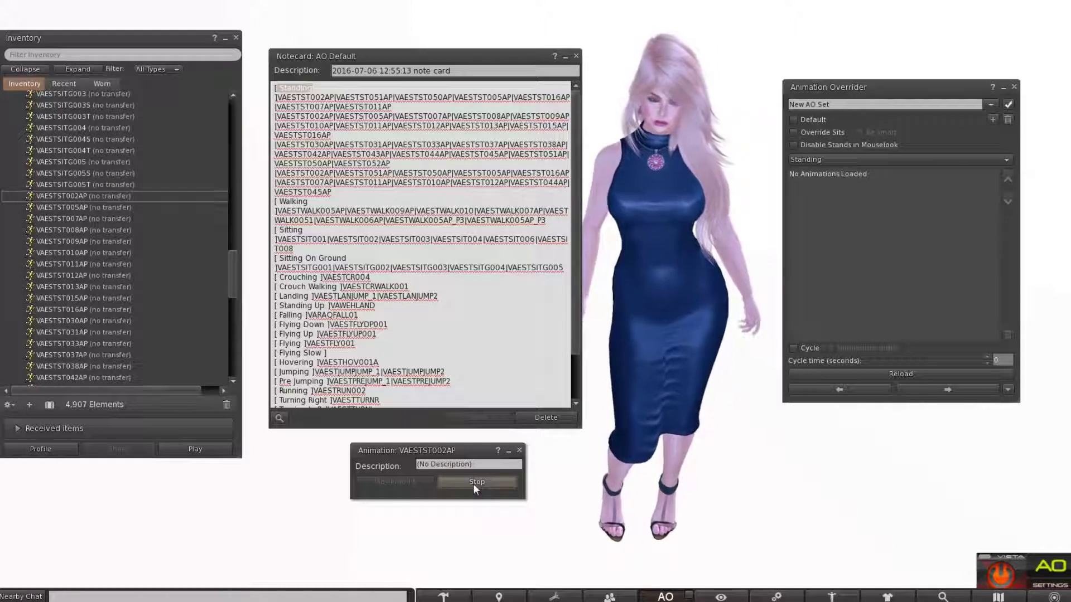
{"action": "left_click", "coordinate": [520, 450]}
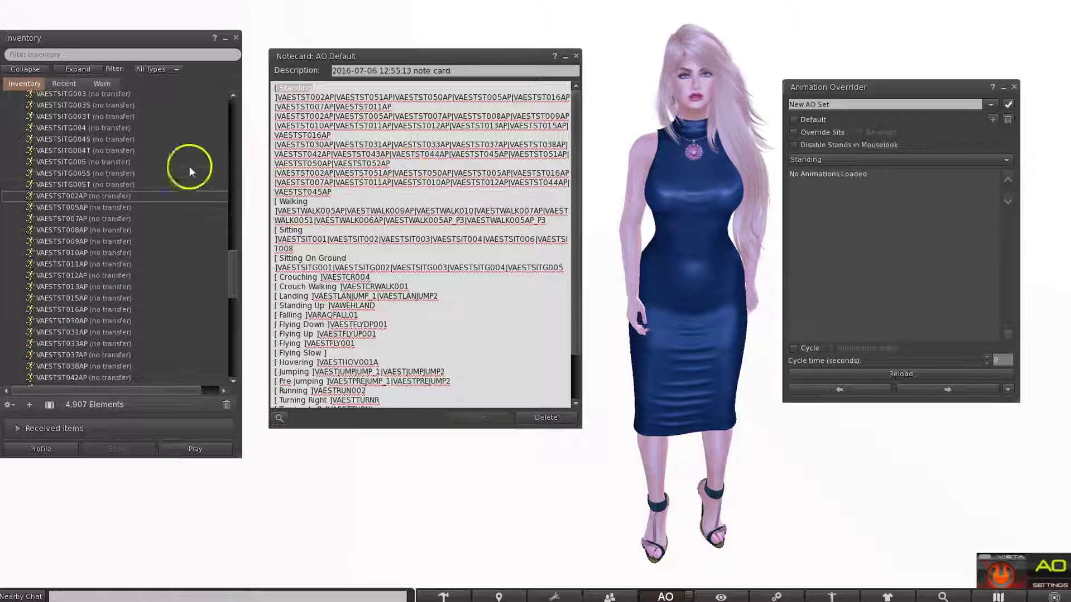
Add the inventory animations VAESTST002AP through VAESTST052AP to the Standing state of New AO Set
{"action": "left_click", "coordinate": [89, 196]}
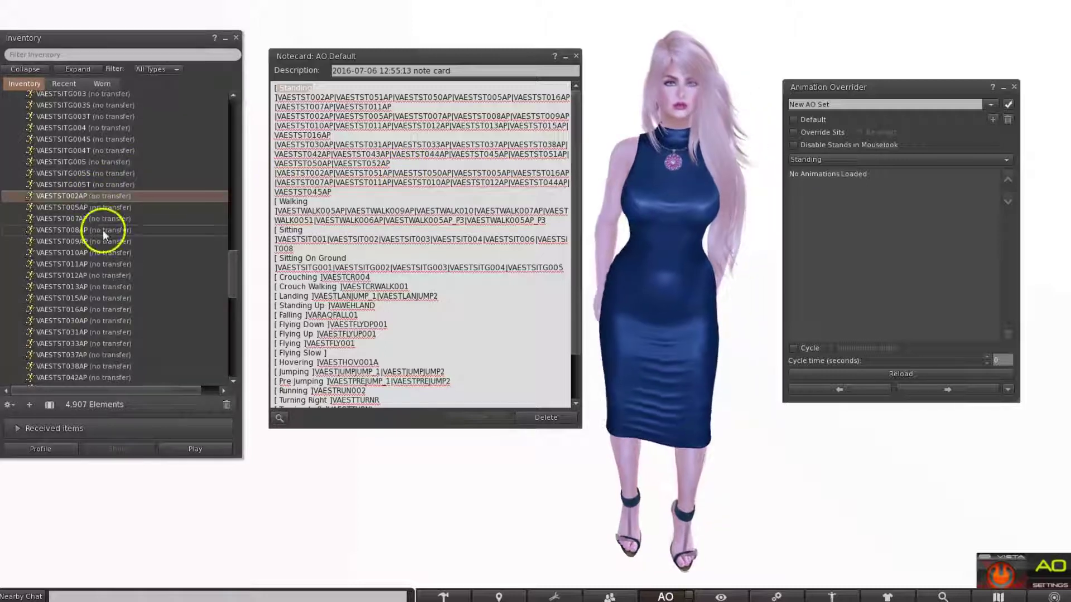
{"action": "scroll", "coordinate": [103, 231], "scroll_direction": "down", "scroll_amount": 5}
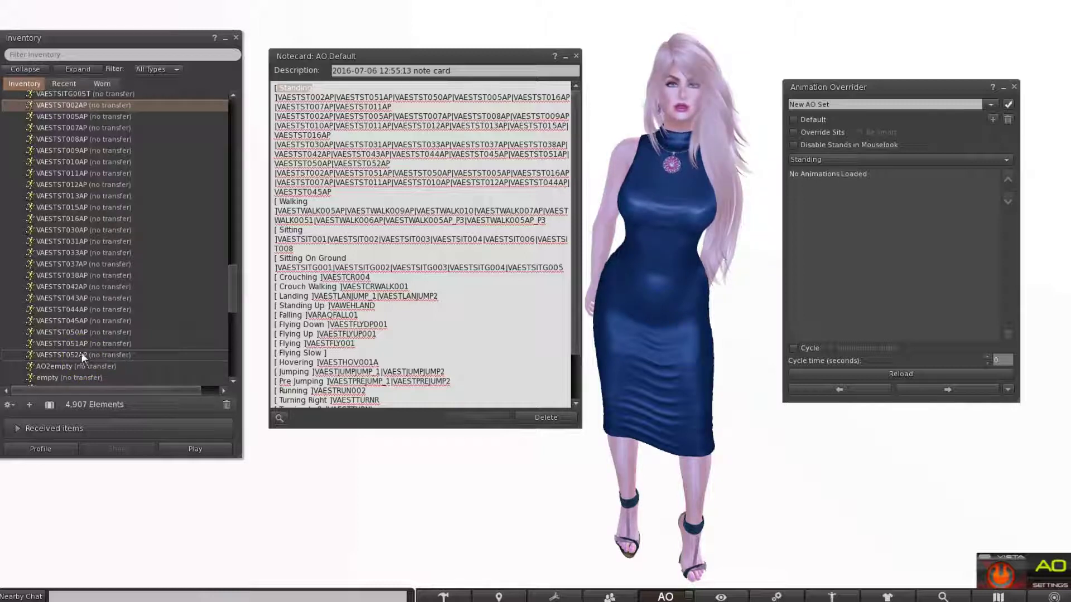
{"action": "left_click_drag", "start_coordinate": [82, 353], "coordinate": [852, 269]}
{"action": "left_click", "coordinate": [68, 357], "text": "shift"}
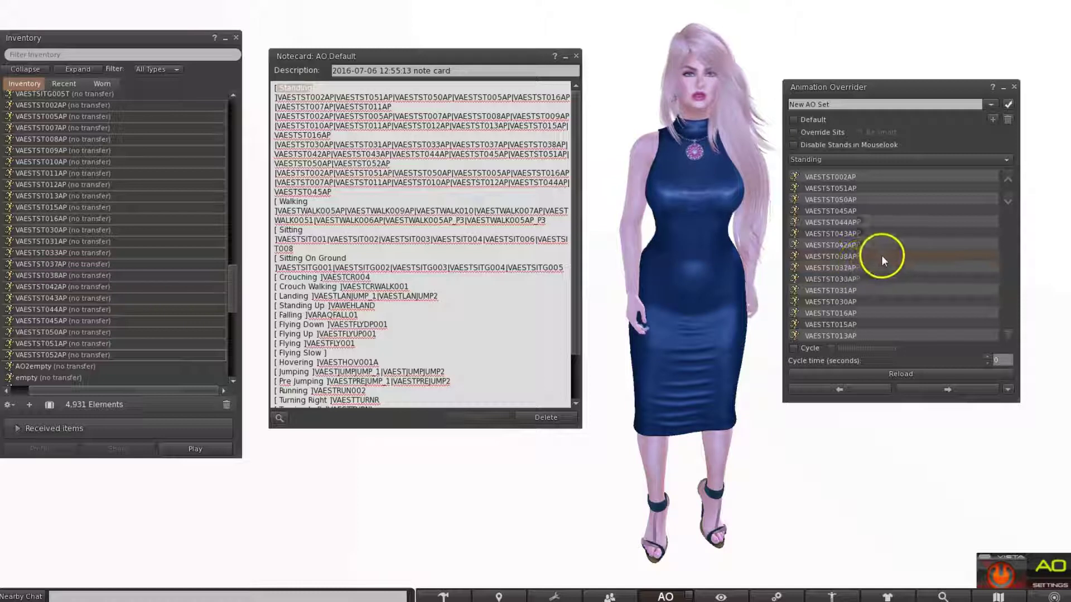
Add the inventory animations VAESTWALK005_P3 through VAESTWALK0051 to the Walking state of New AO Set
{"action": "left_click", "coordinate": [1006, 161]}
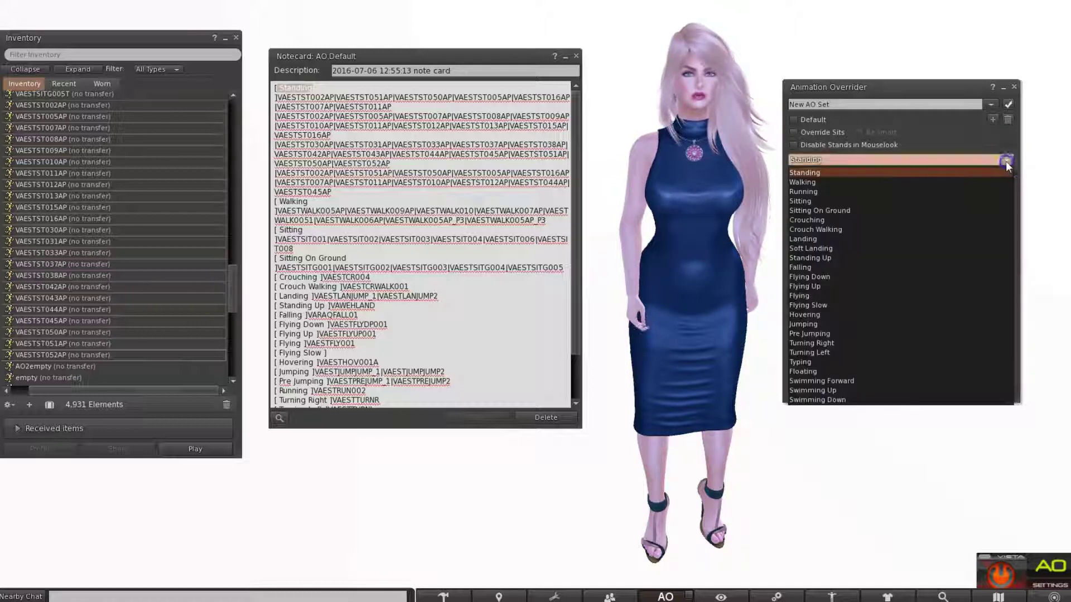
{"action": "left_click", "coordinate": [795, 182]}
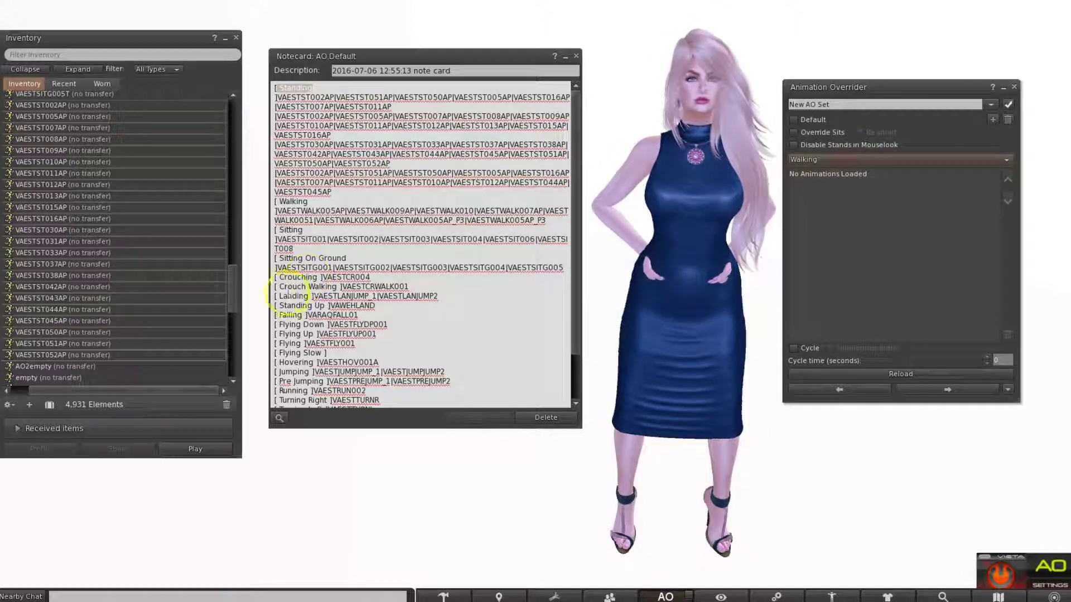
{"action": "left_click_drag", "start_coordinate": [230, 285], "coordinate": [245, 127]}
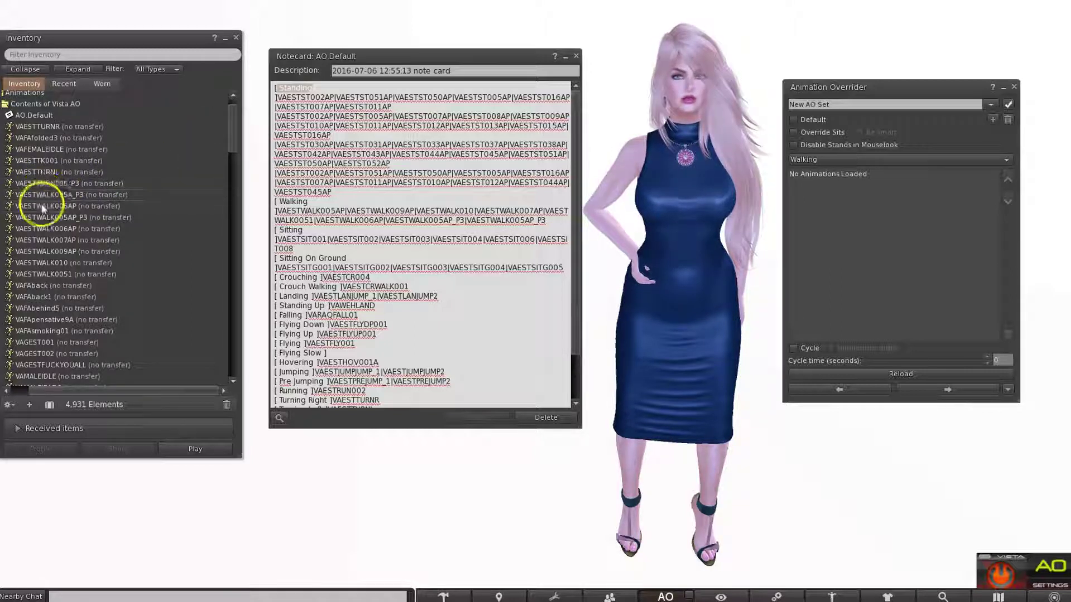
{"action": "left_click", "coordinate": [49, 185]}
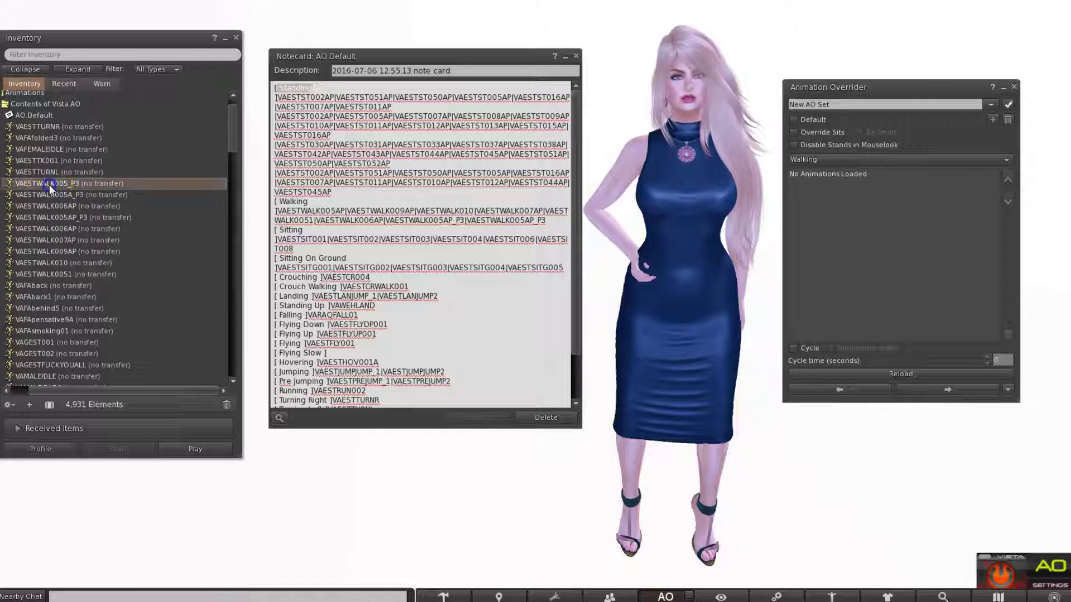
{"action": "left_click", "coordinate": [48, 274], "text": "shift"}
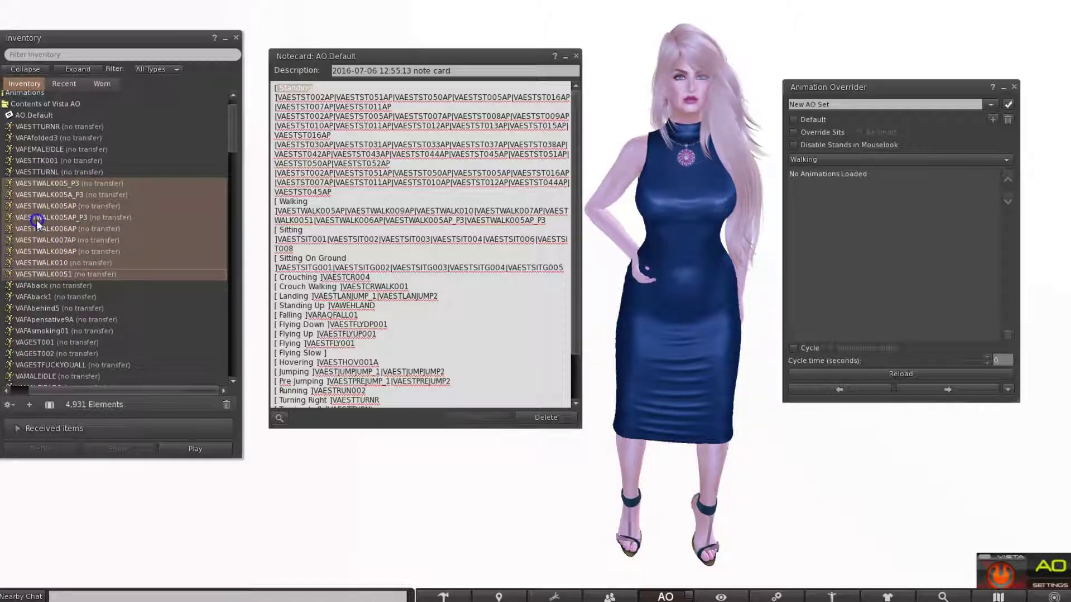
{"action": "left_click_drag", "start_coordinate": [35, 219], "coordinate": [416, 281]}
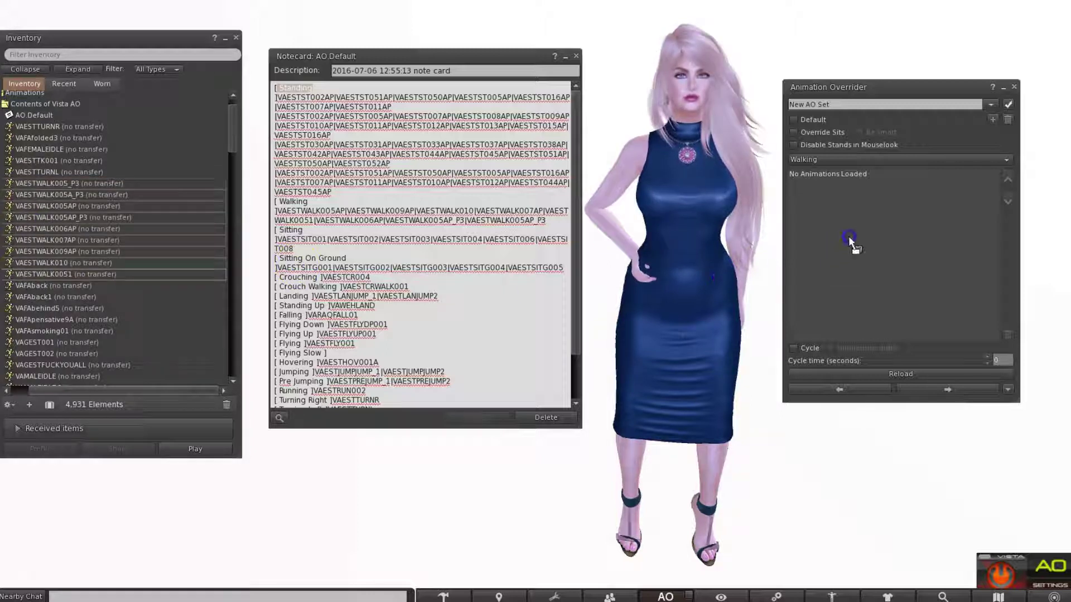
{"action": "left_click_drag", "start_coordinate": [848, 236], "coordinate": [848, 236]}
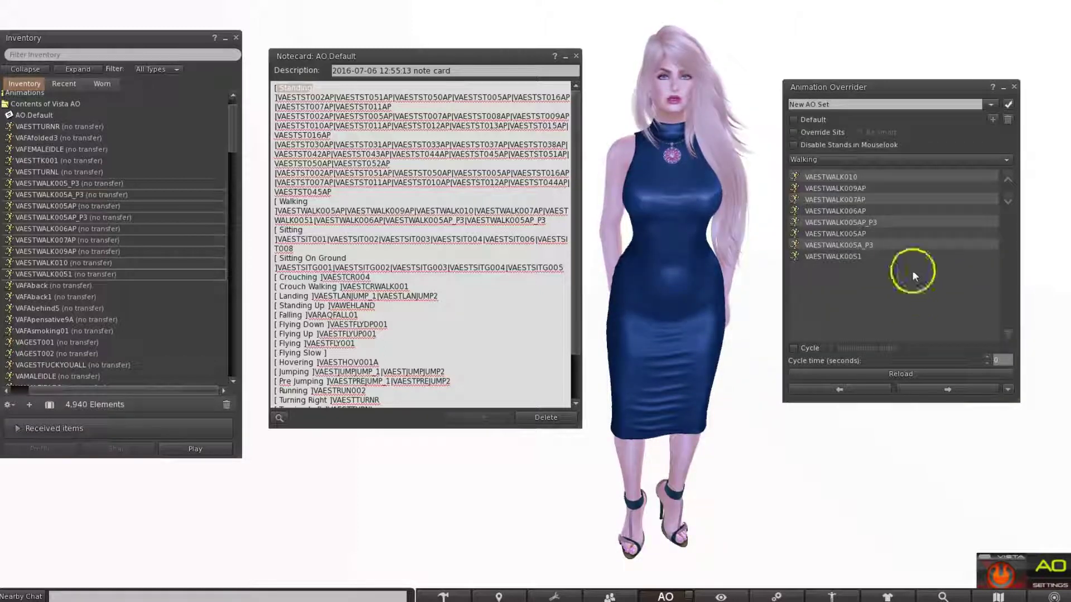
Switch New AO Set to the Running state and look up the Running animation in the notecard
{"action": "left_click", "coordinate": [1004, 161]}
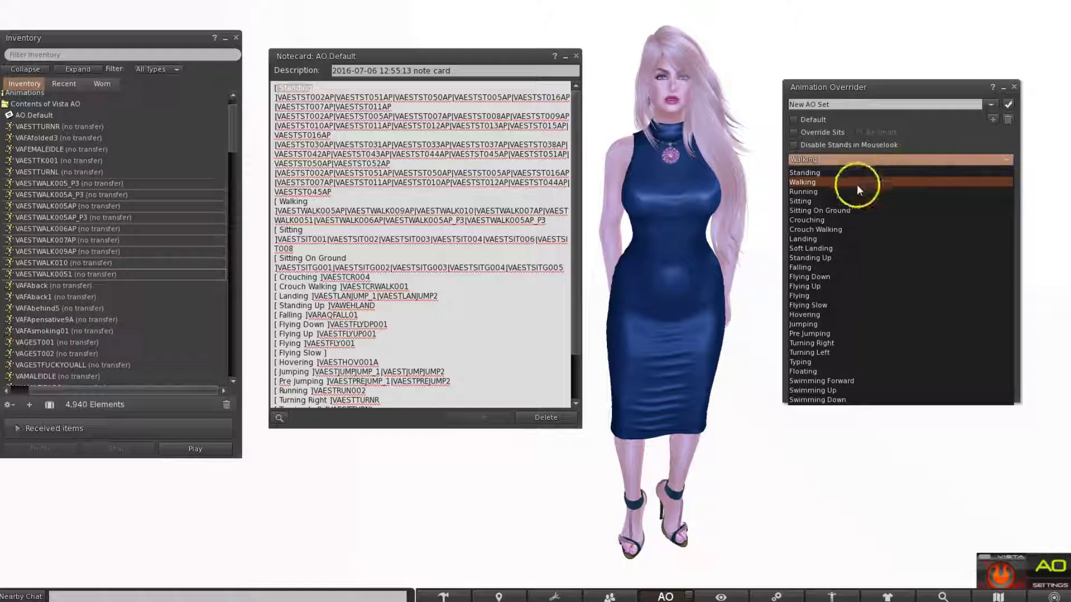
{"action": "left_click", "coordinate": [817, 193]}
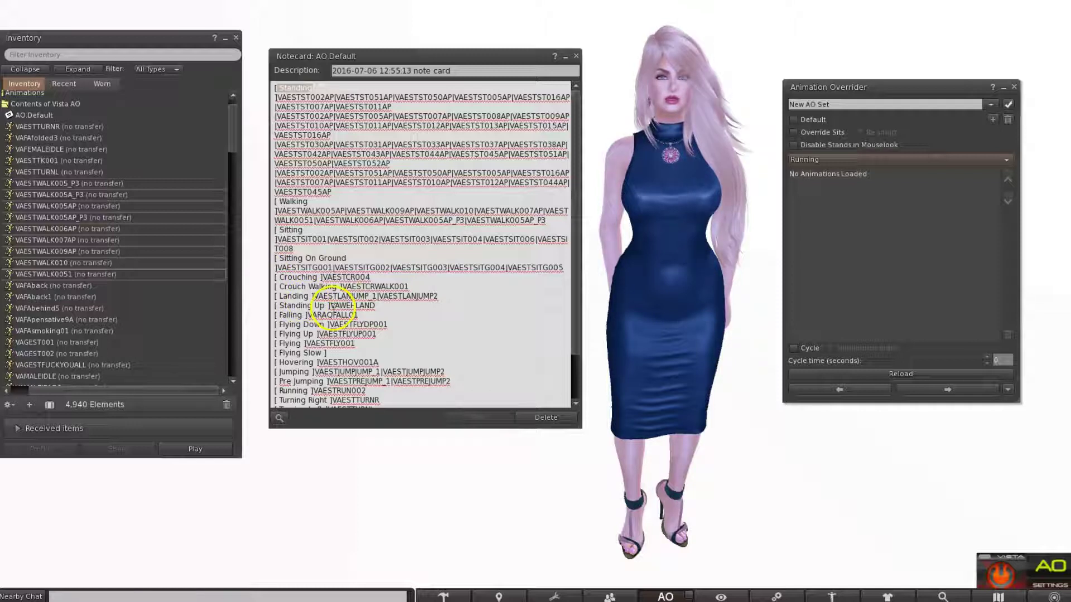
{"action": "scroll", "coordinate": [350, 290], "scroll_direction": "down", "scroll_amount": 1}
{"action": "scroll", "coordinate": [351, 290], "scroll_direction": "down", "scroll_amount": 2}
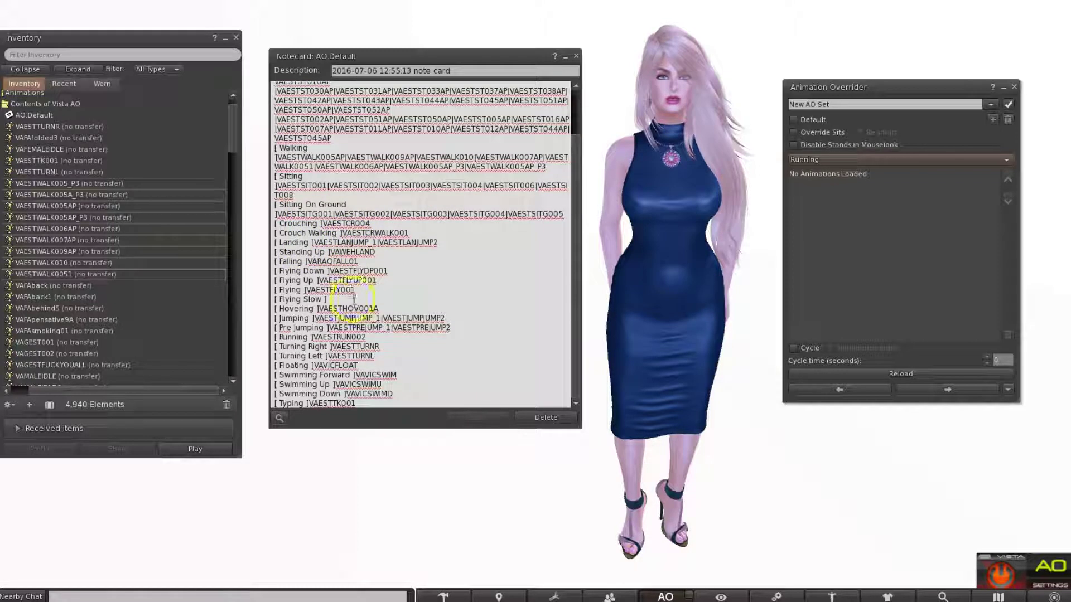
{"action": "scroll", "coordinate": [356, 309], "scroll_direction": "up", "scroll_amount": 3}
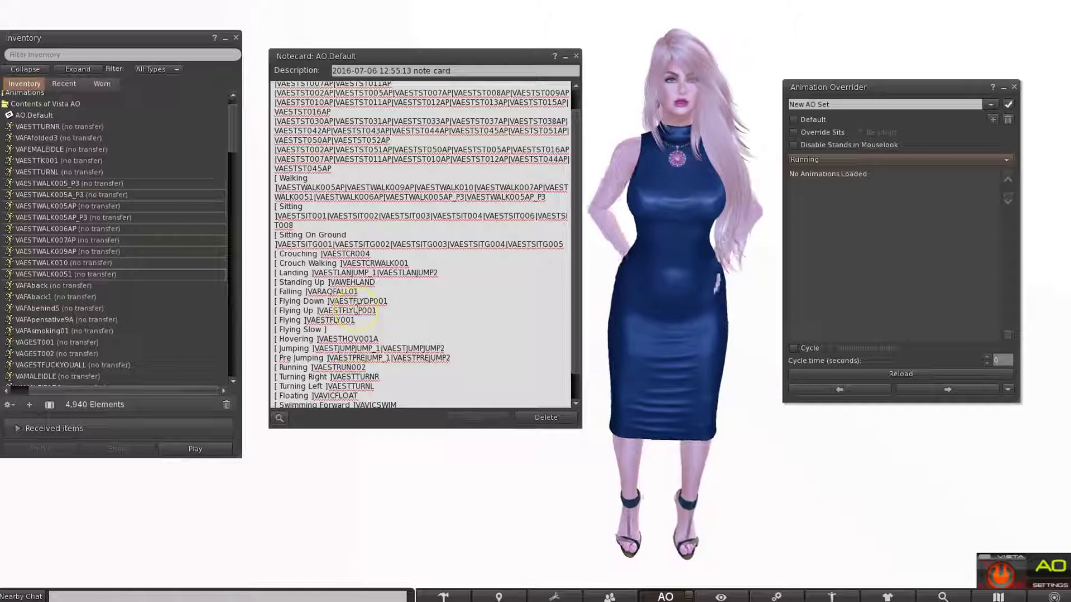
{"action": "scroll", "coordinate": [357, 307], "scroll_direction": "up", "scroll_amount": 1}
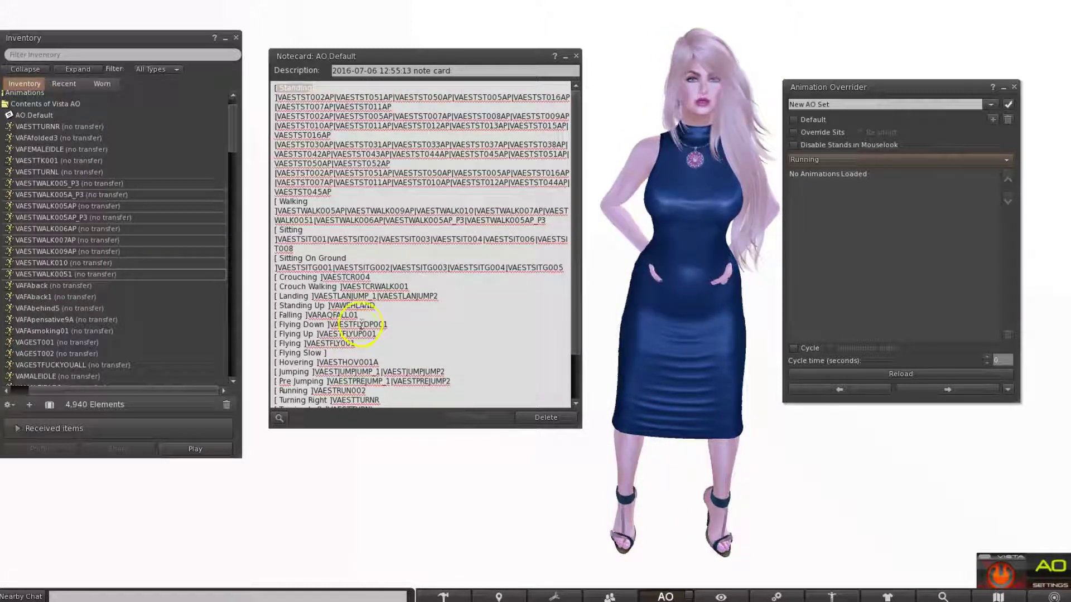
{"action": "scroll", "coordinate": [340, 348], "scroll_direction": "down", "scroll_amount": 1}
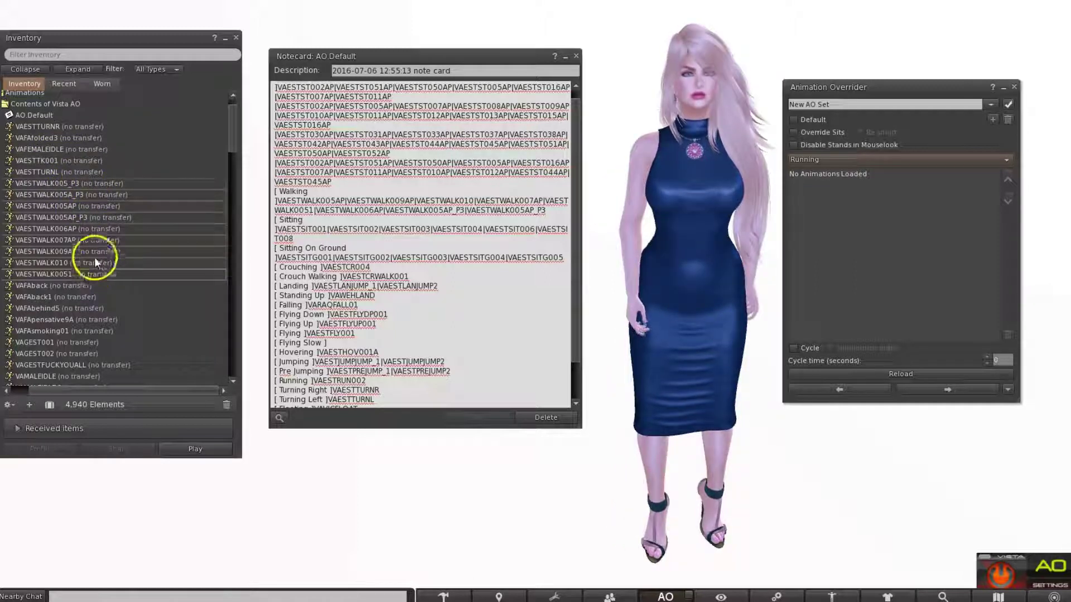
Locate VAESTRUN002 in the inventory and add it to the Running state of New AO Set
{"action": "scroll", "coordinate": [95, 254], "scroll_direction": "down", "scroll_amount": 3}
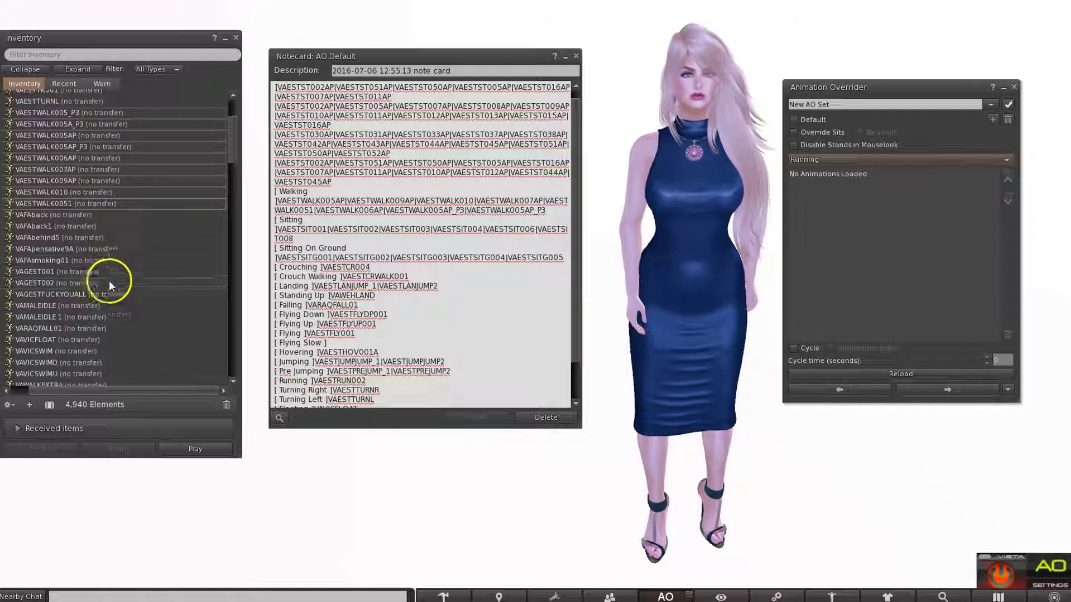
{"action": "scroll", "coordinate": [115, 293], "scroll_direction": "down", "scroll_amount": 5}
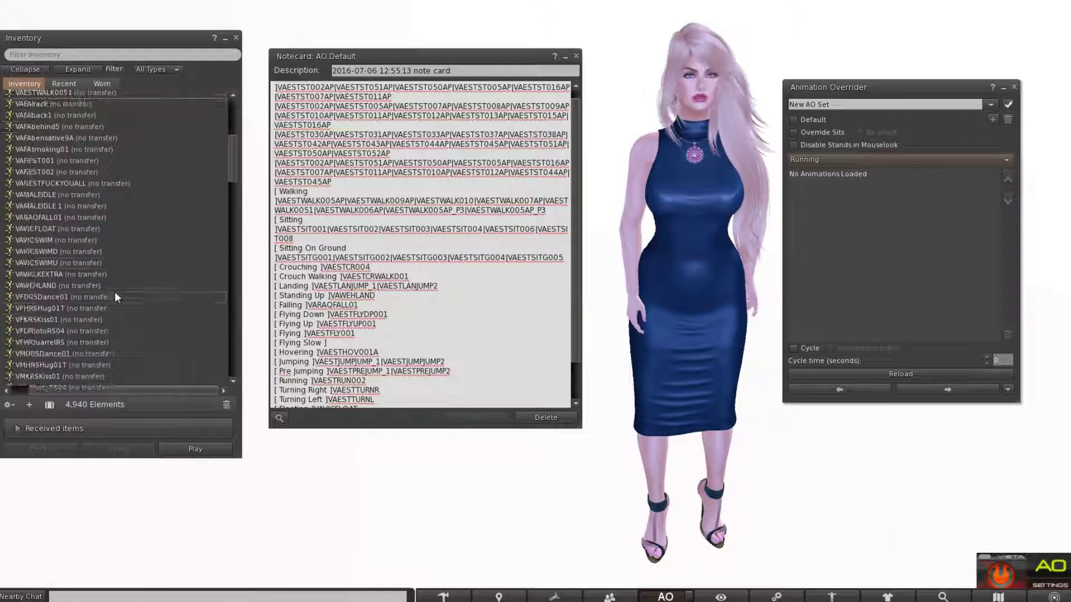
{"action": "scroll", "coordinate": [115, 292], "scroll_direction": "down", "scroll_amount": 5}
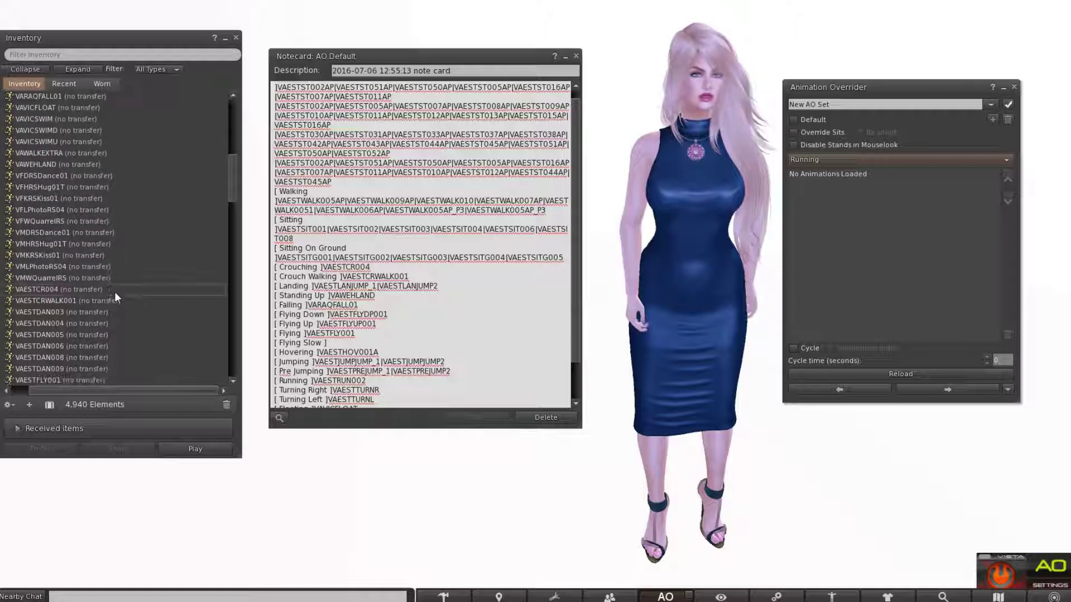
{"action": "scroll", "coordinate": [115, 292], "scroll_direction": "down", "scroll_amount": 5}
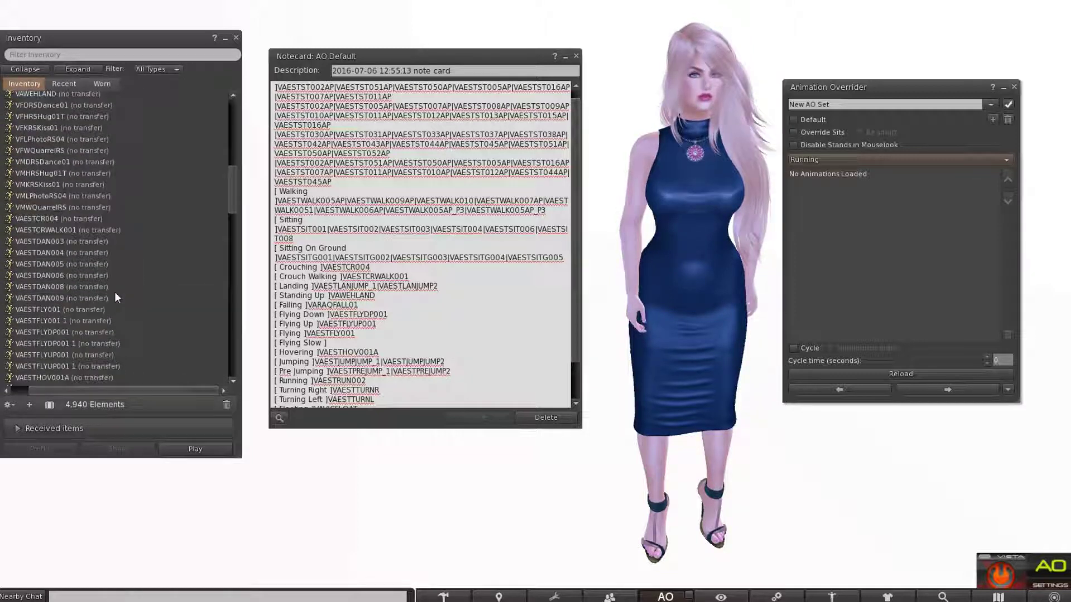
{"action": "scroll", "coordinate": [115, 292], "scroll_direction": "down", "scroll_amount": 5}
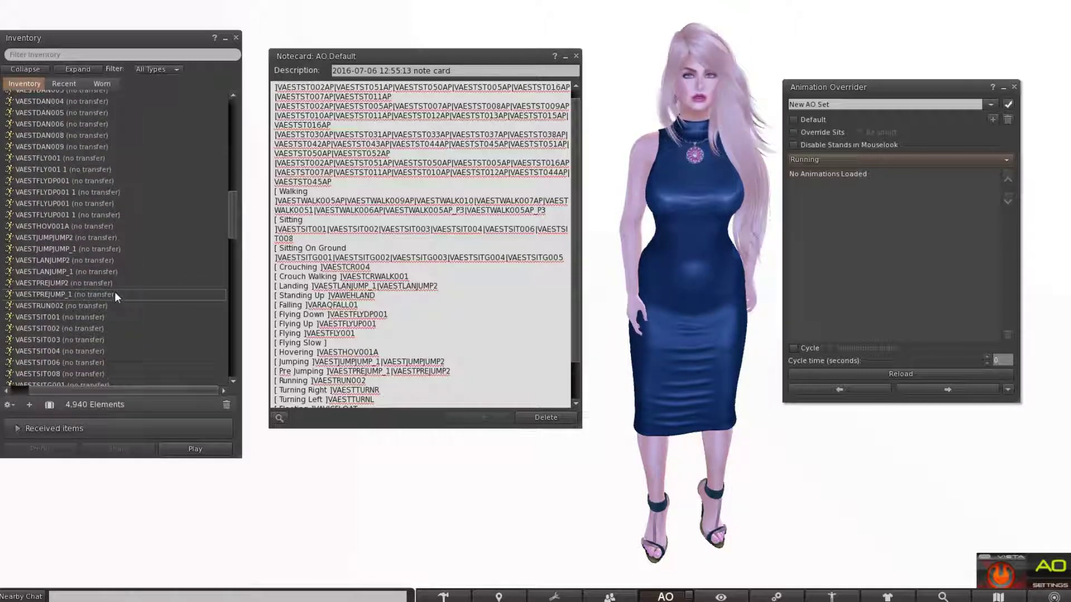
{"action": "left_click", "coordinate": [53, 317]}
{"action": "left_click", "coordinate": [44, 307]}
{"action": "left_click_drag", "start_coordinate": [44, 306], "coordinate": [747, 335]}
{"action": "left_click_drag", "start_coordinate": [868, 235], "coordinate": [870, 233]}
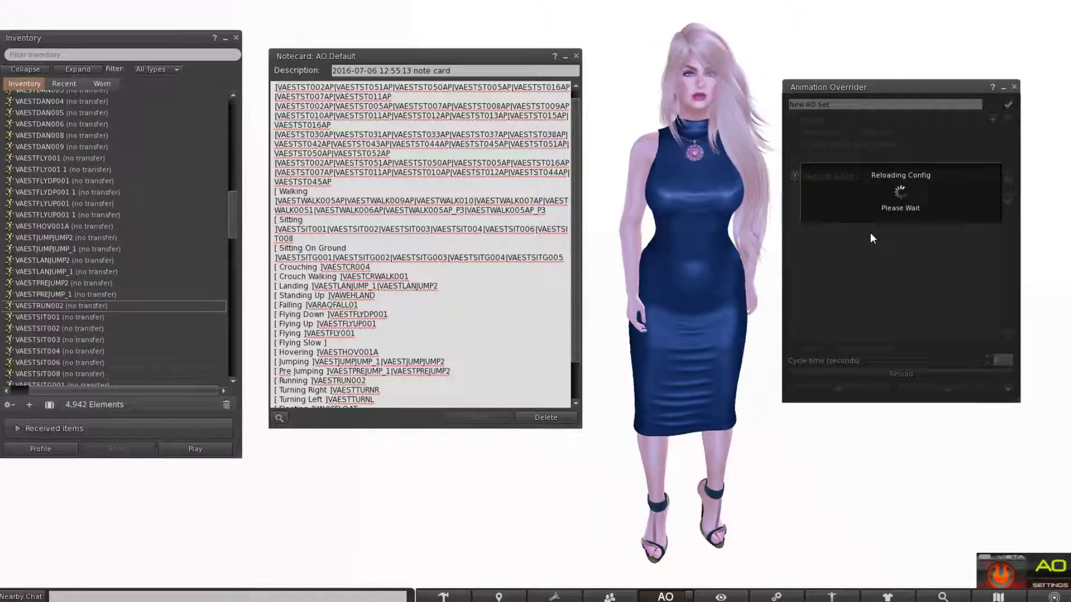
{"action": "left_click", "coordinate": [876, 253]}
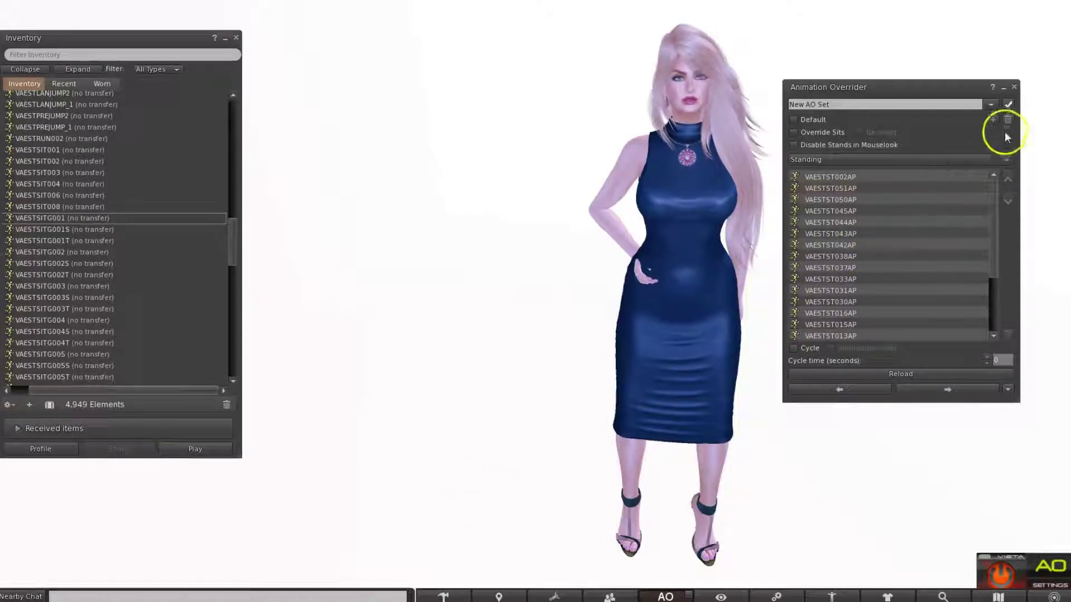
Enable Cycle for the Standing state of New AO Set, and activate and reload the set
{"action": "left_click", "coordinate": [1012, 106]}
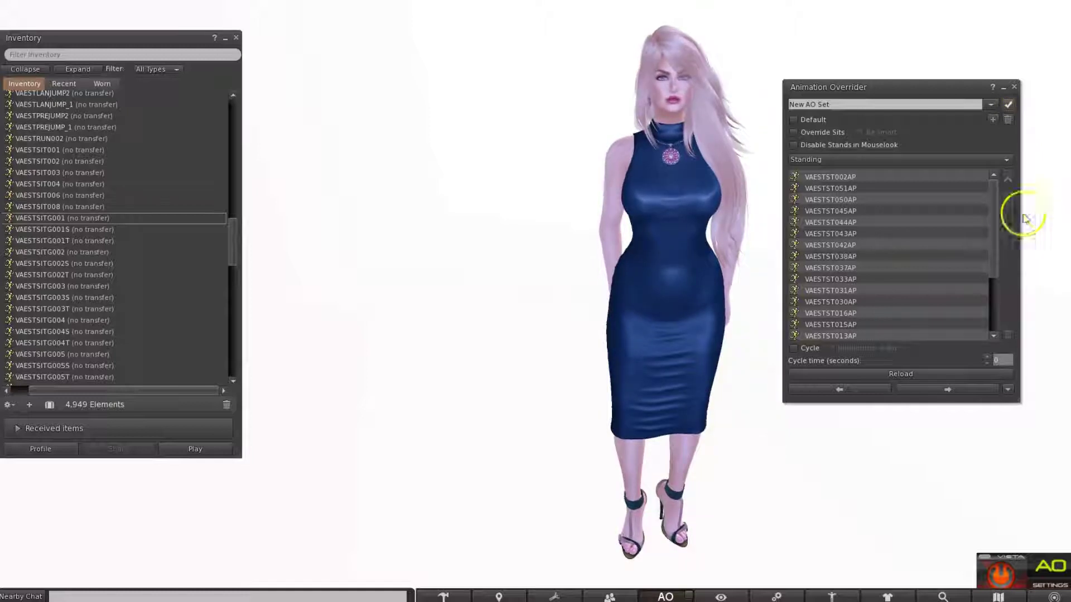
{"action": "left_click", "coordinate": [922, 373]}
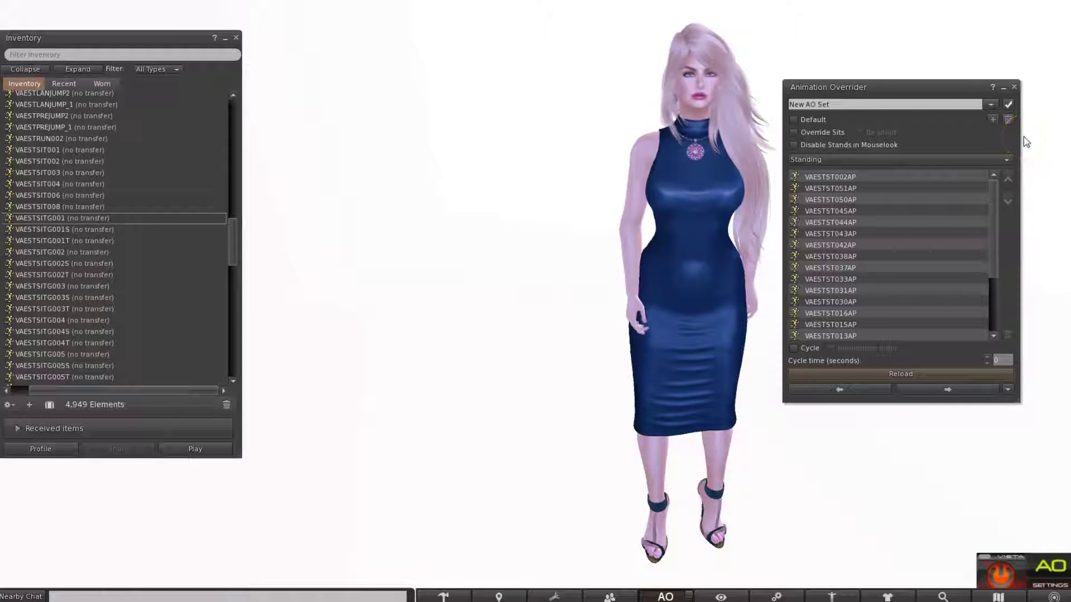
{"action": "left_click", "coordinate": [793, 348]}
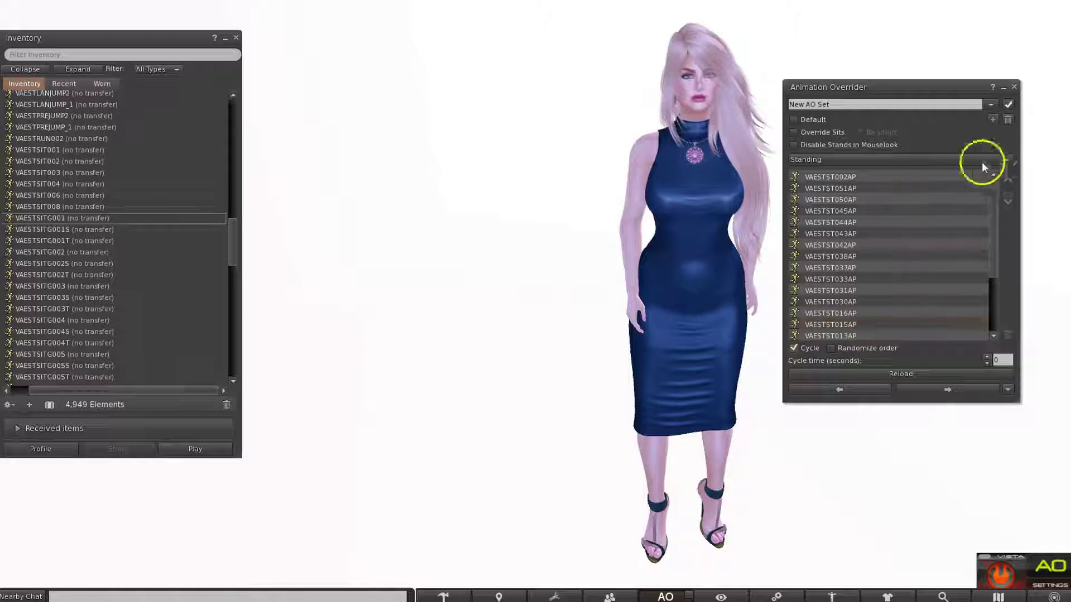
{"action": "left_click", "coordinate": [1007, 105]}
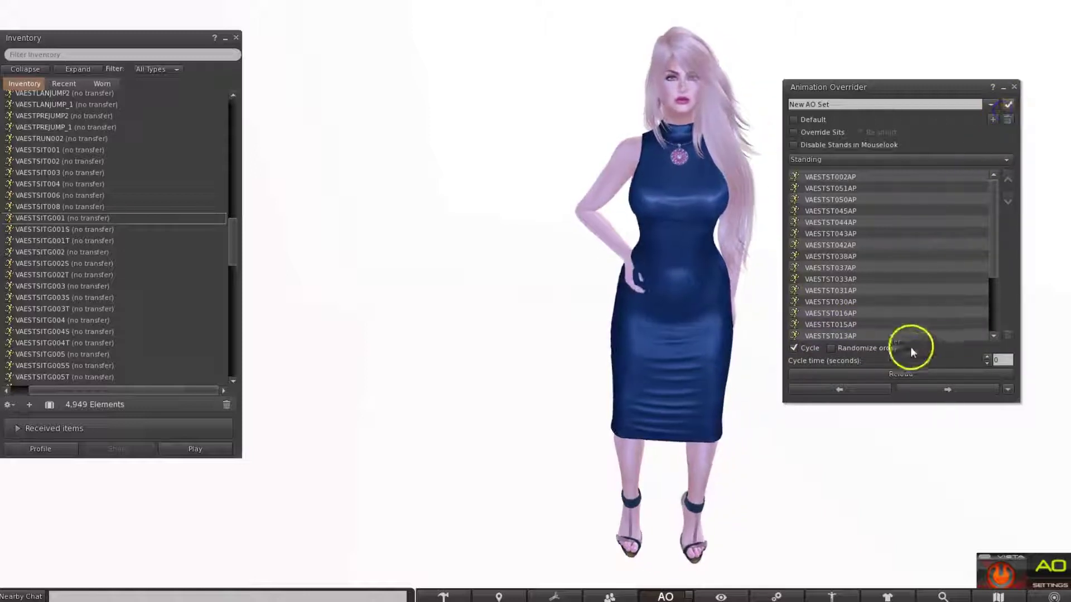
{"action": "left_click", "coordinate": [895, 377]}
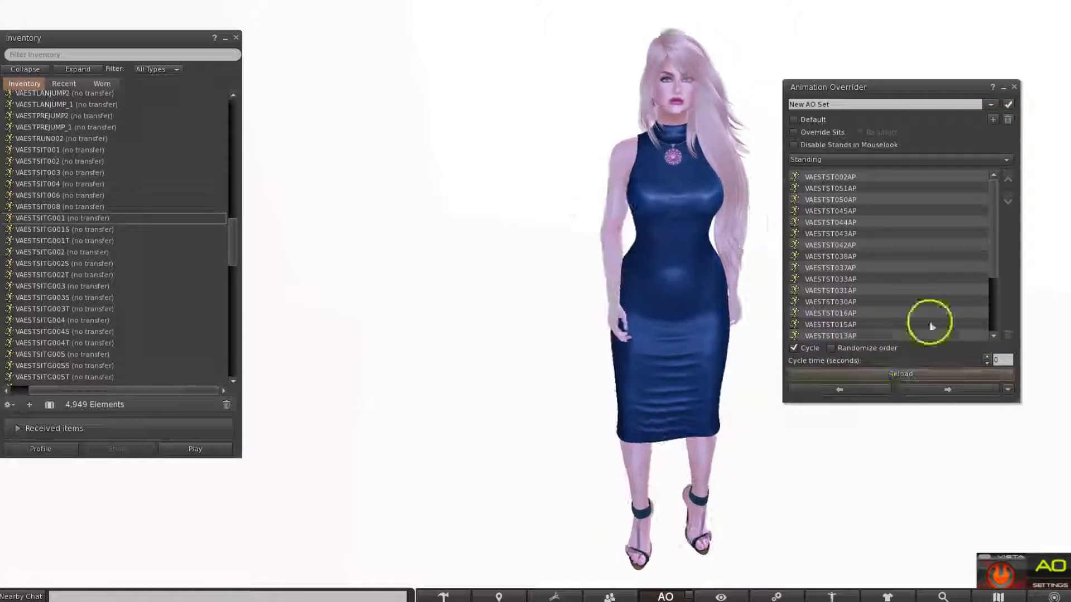
{"action": "left_click", "coordinate": [1008, 106]}
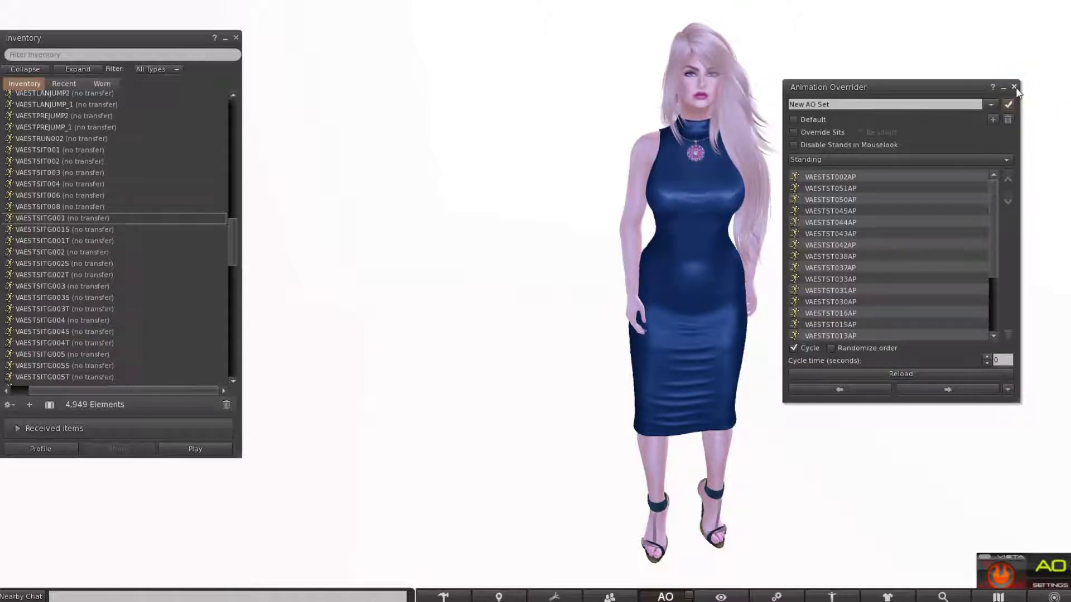
Close the Animation Overrider window and switch on the built-in AO
{"action": "left_click", "coordinate": [1014, 86]}
{"action": "left_click", "coordinate": [666, 577]}
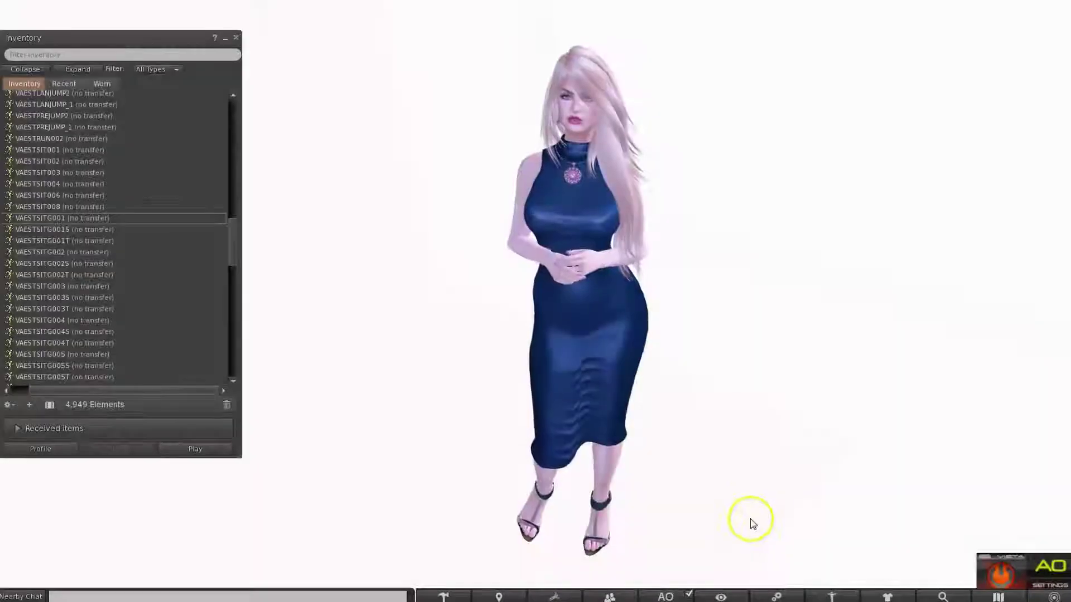
{"action": "left_click", "coordinate": [780, 566]}
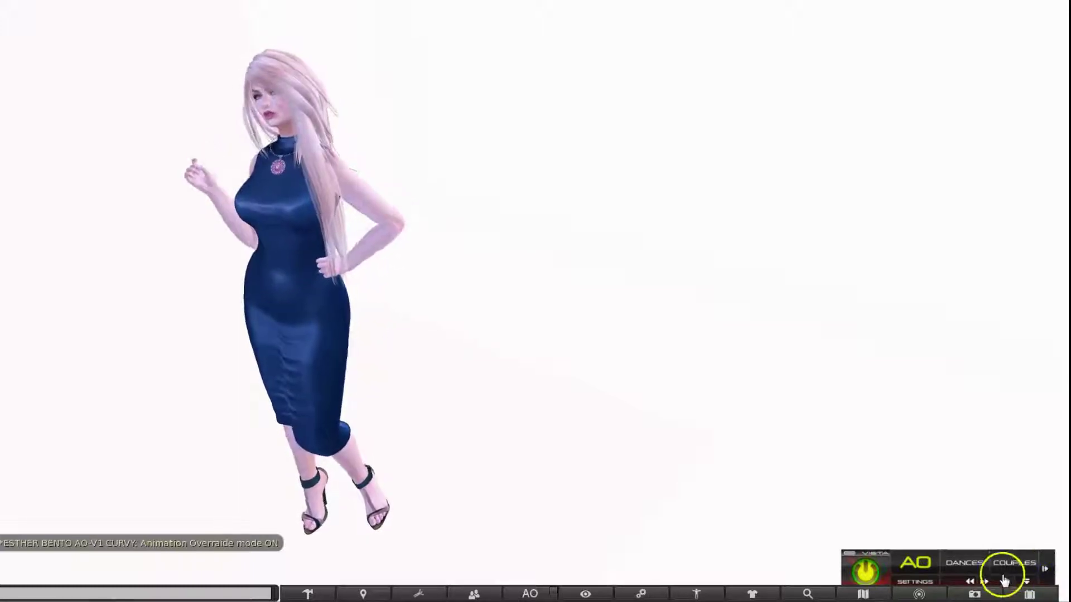
Edit the Vista AO HUD's position, moving it upward and inward from the screen corner, and close the edit window
{"action": "right_click", "coordinate": [961, 571]}
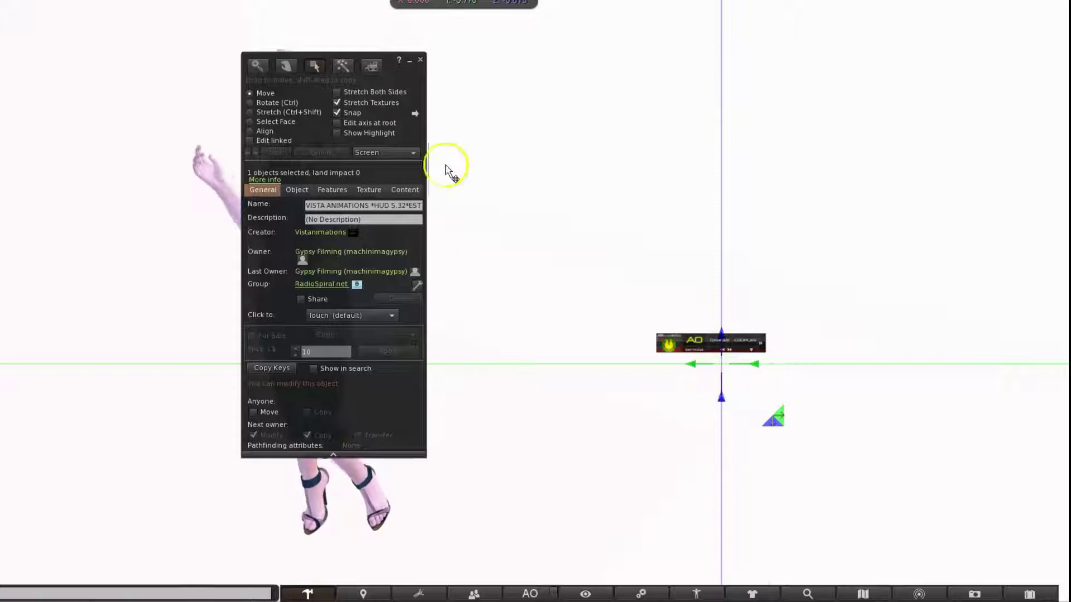
{"action": "left_click", "coordinate": [419, 64]}
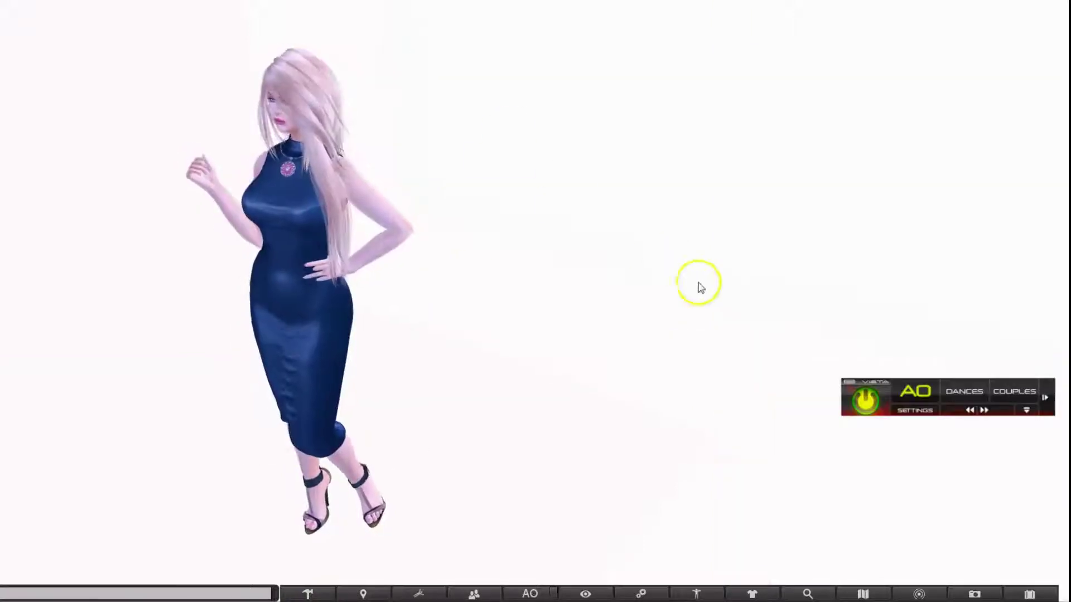
{"action": "right_click", "coordinate": [908, 399]}
{"action": "left_click", "coordinate": [927, 421]}
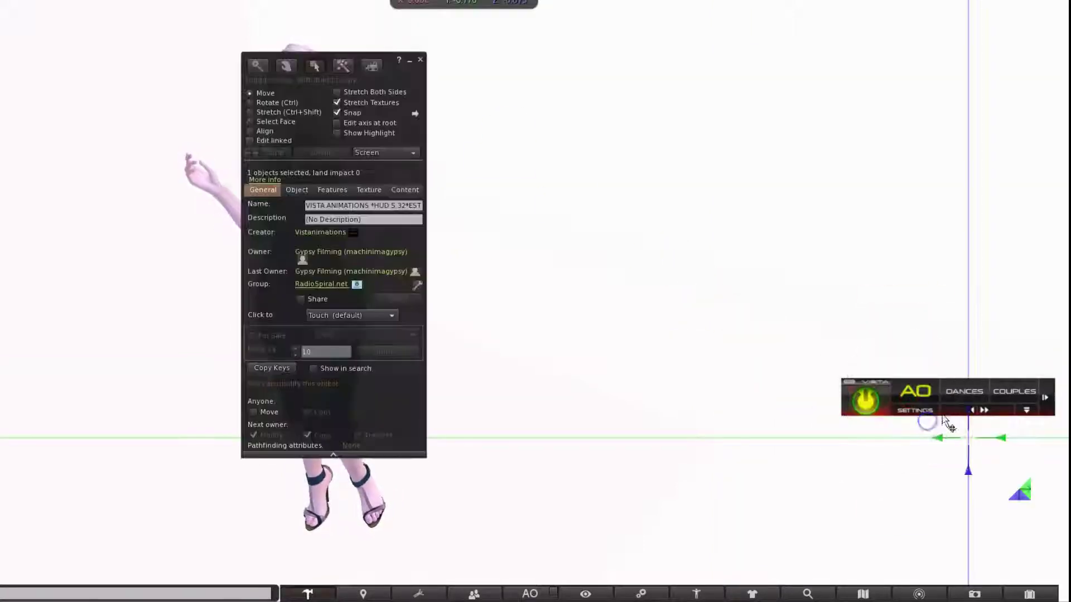
{"action": "left_click_drag", "start_coordinate": [1009, 446], "coordinate": [932, 446]}
{"action": "left_click", "coordinate": [421, 60]}
{"action": "left_click", "coordinate": [880, 329]}
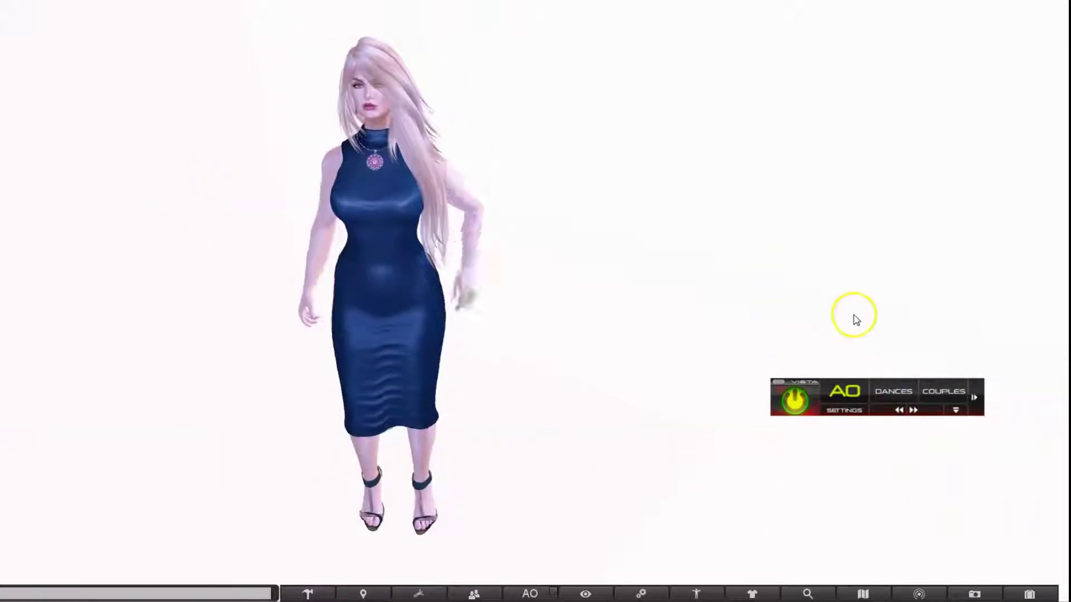
Expand and collapse the HUD's animation category menu, and expand the extra row with Force Arms, Face, Rezz and Gestures
{"action": "left_click", "coordinate": [977, 408]}
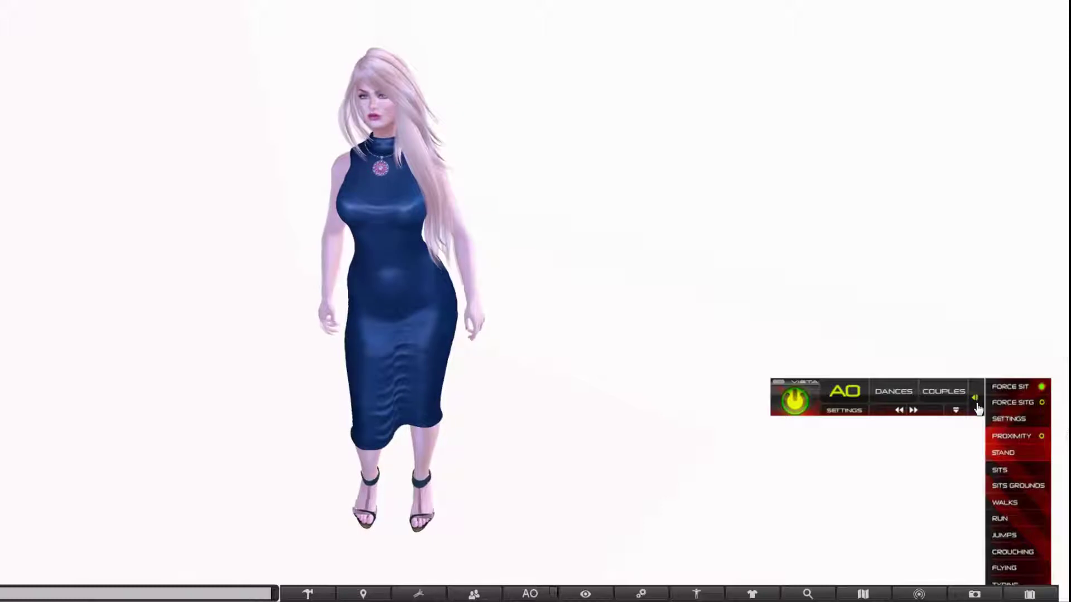
{"action": "left_click", "coordinate": [975, 401]}
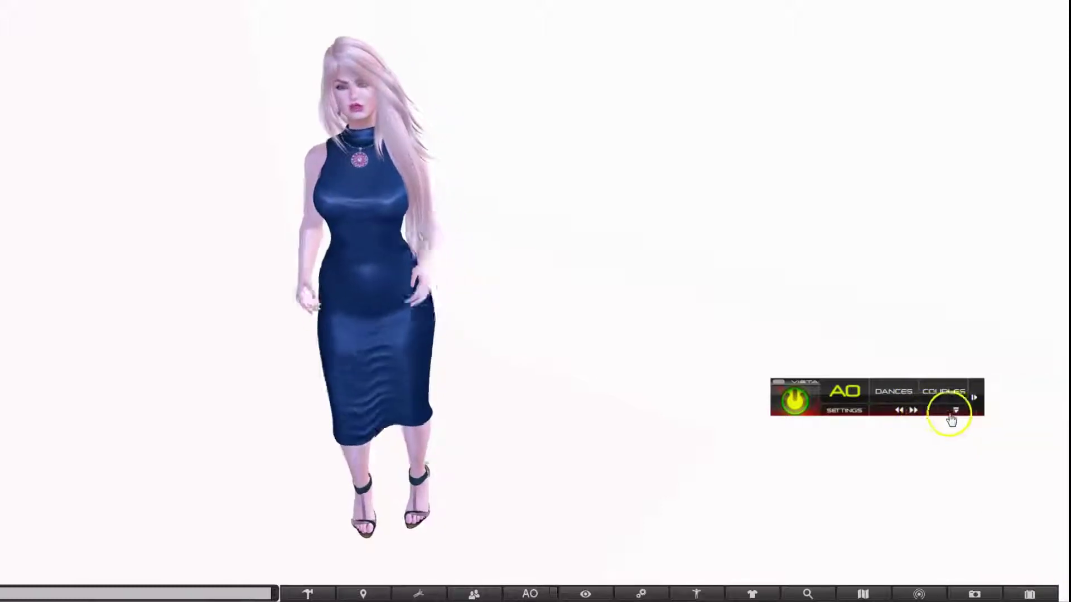
{"action": "left_click", "coordinate": [955, 413]}
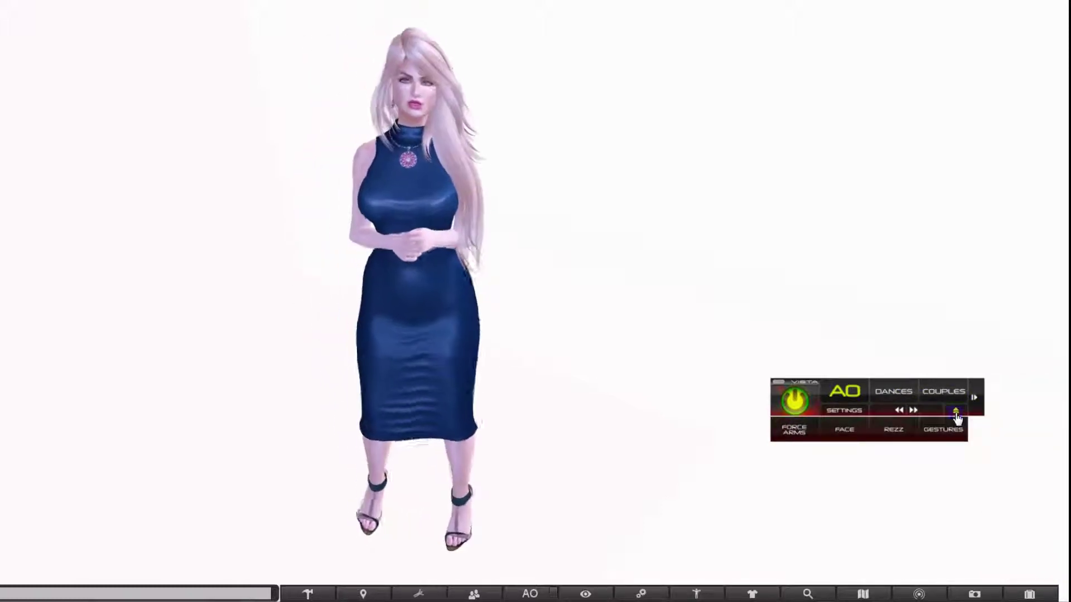